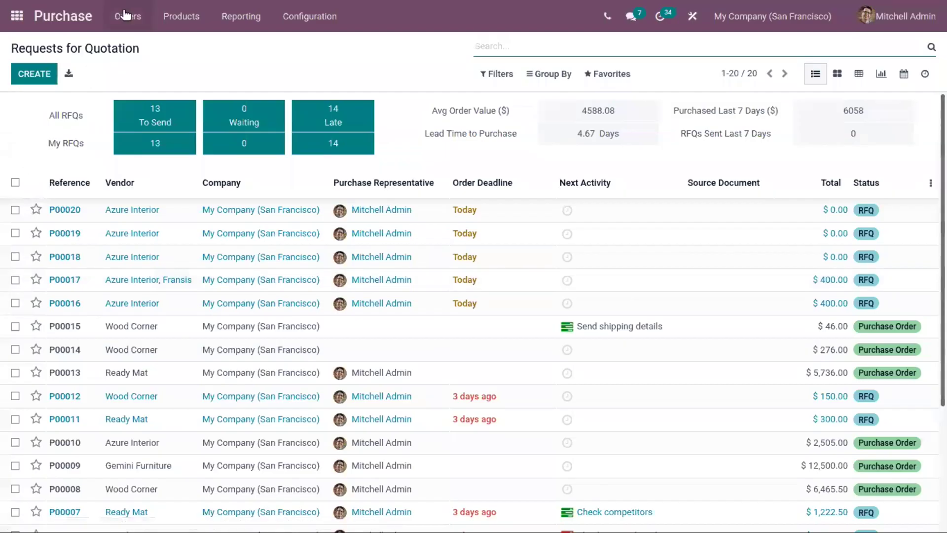
Step: Create a request for quotation for the vendor Azure Interior and return to the list of requests
click(126, 15)
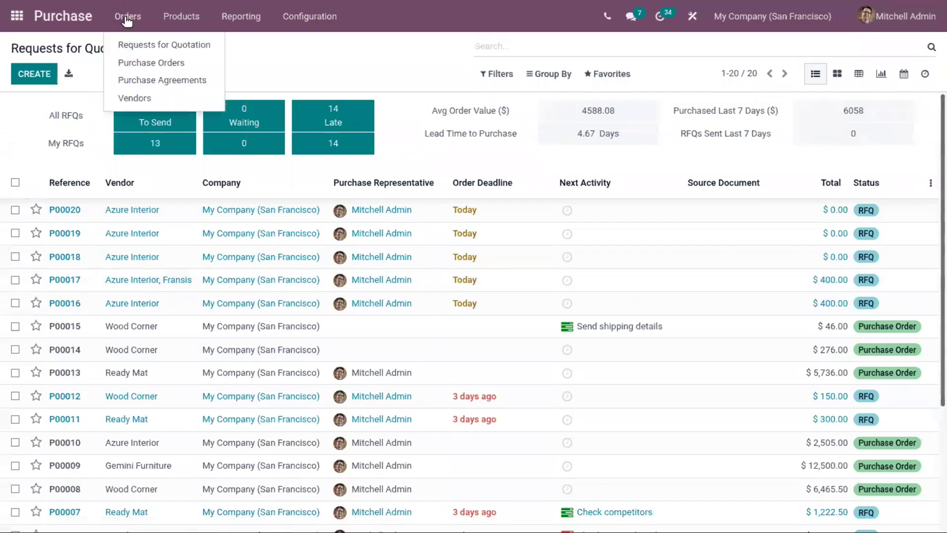
click(197, 42)
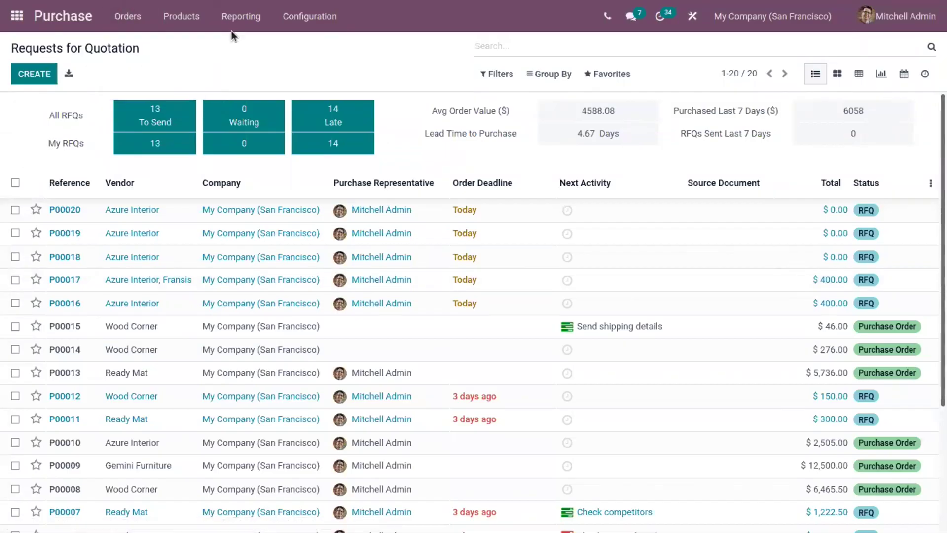
click(35, 77)
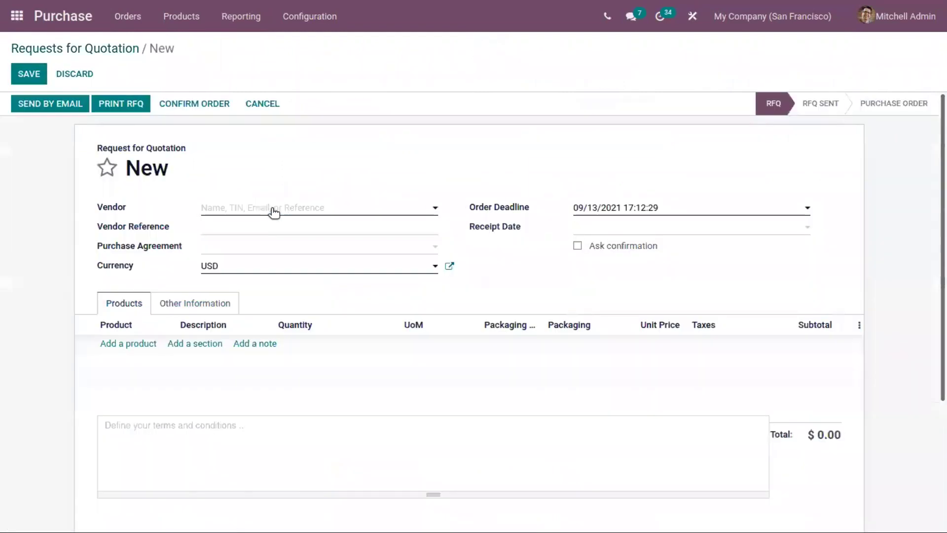
click(273, 210)
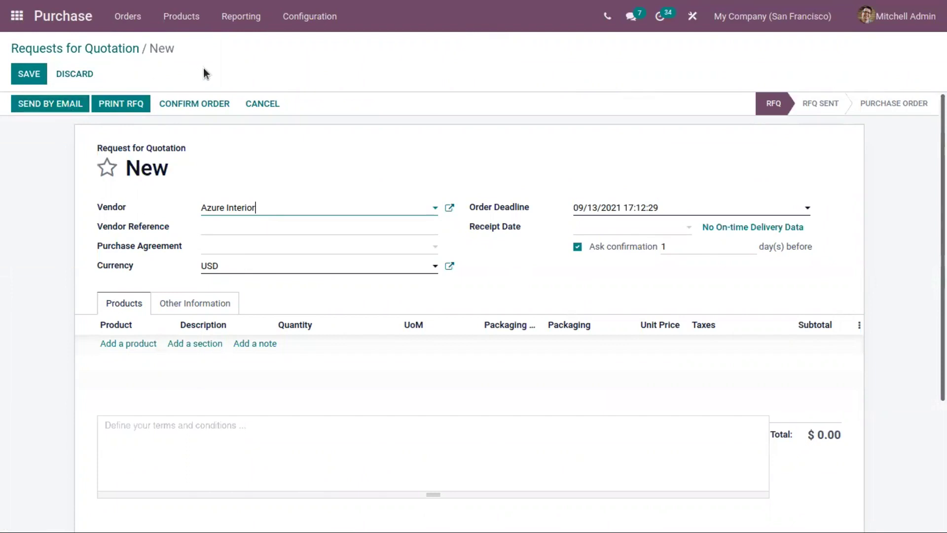
click(104, 47)
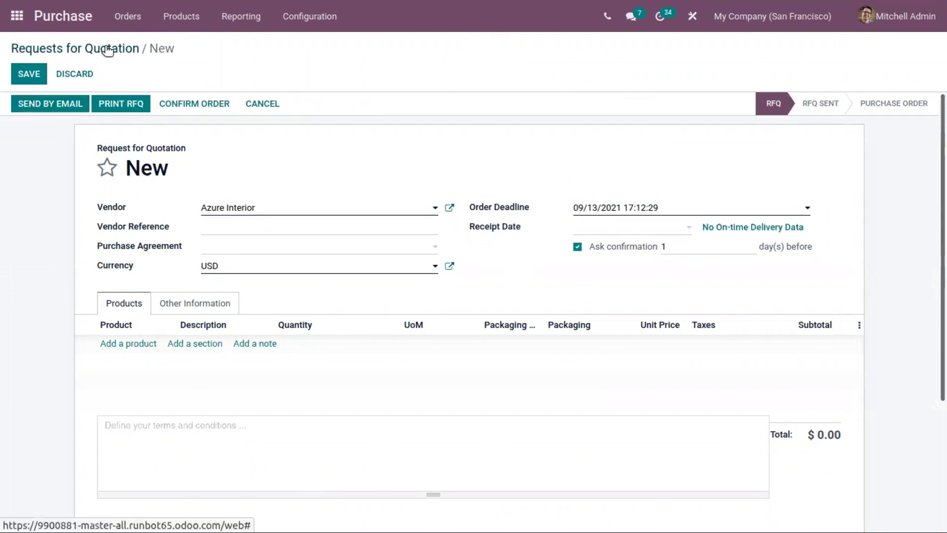
Step: Create a new order from the purchase orders list with Azure Interior as the vendor
click(136, 15)
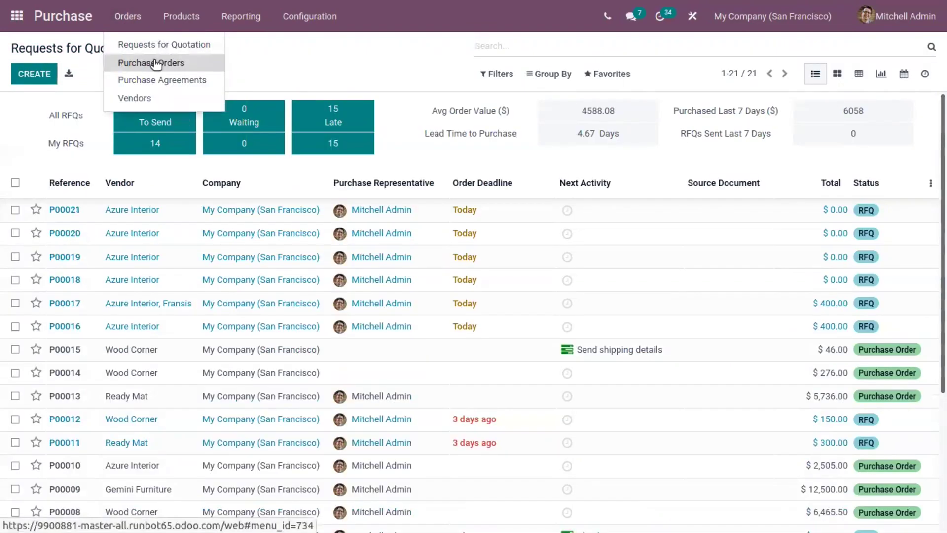
click(156, 63)
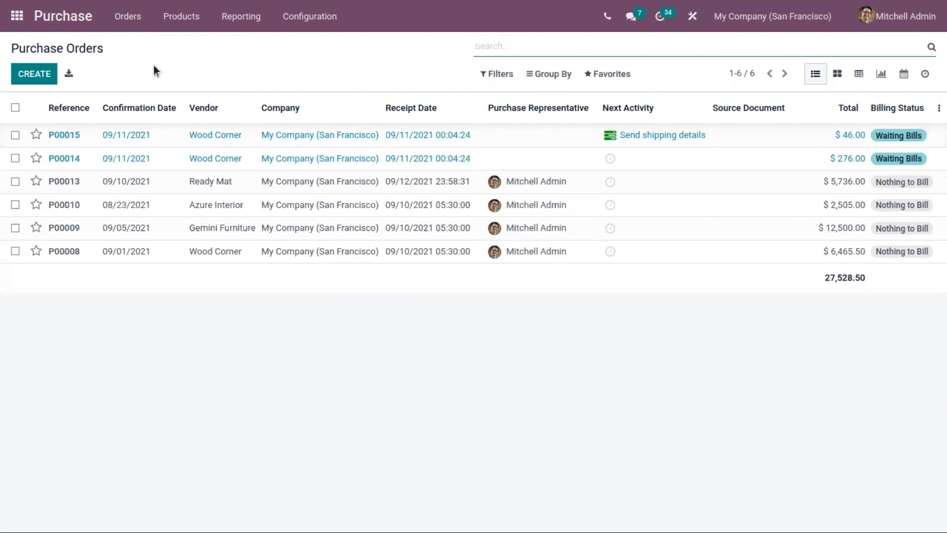
click(128, 18)
click(248, 53)
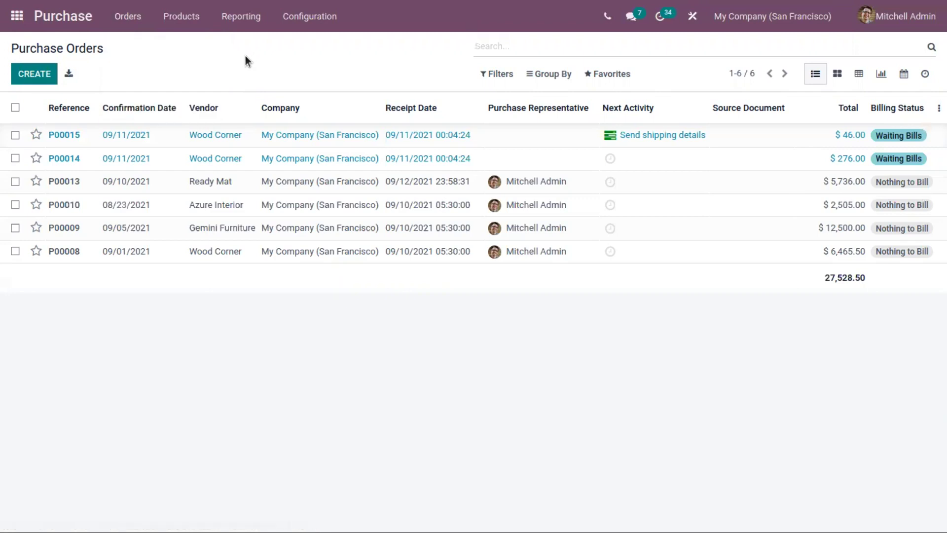
click(51, 75)
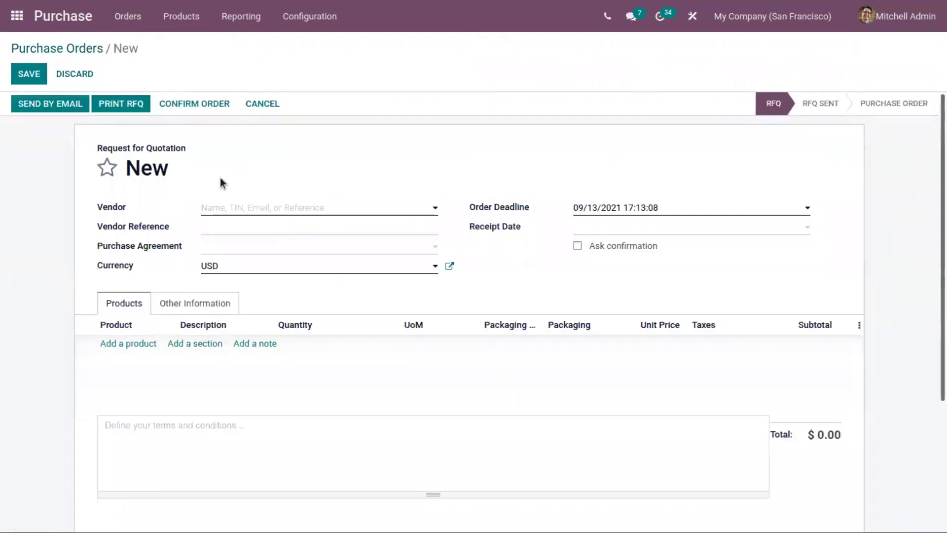
click(238, 207)
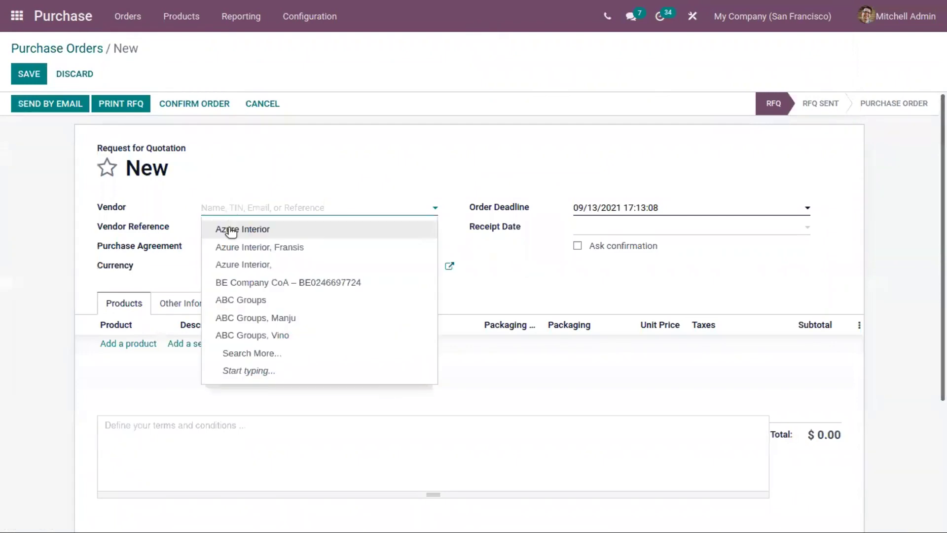
click(231, 230)
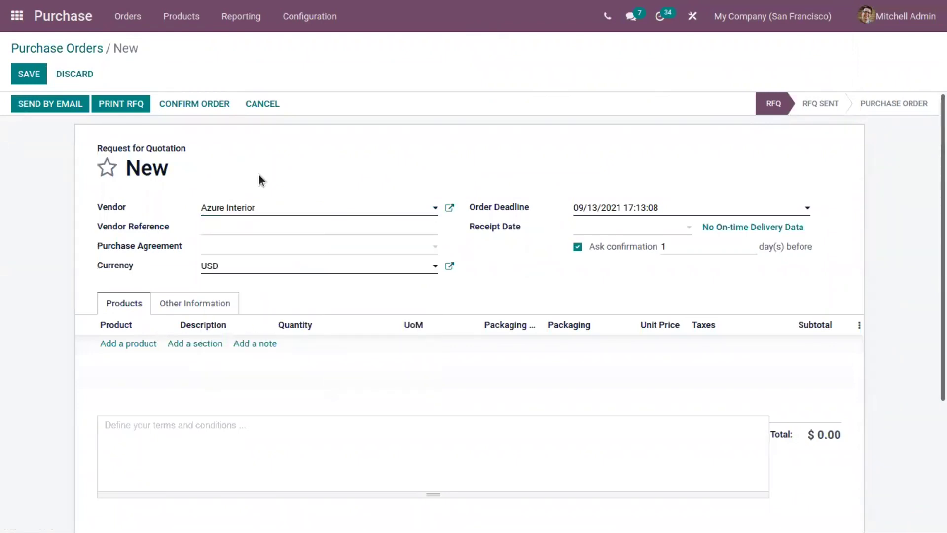
click(273, 207)
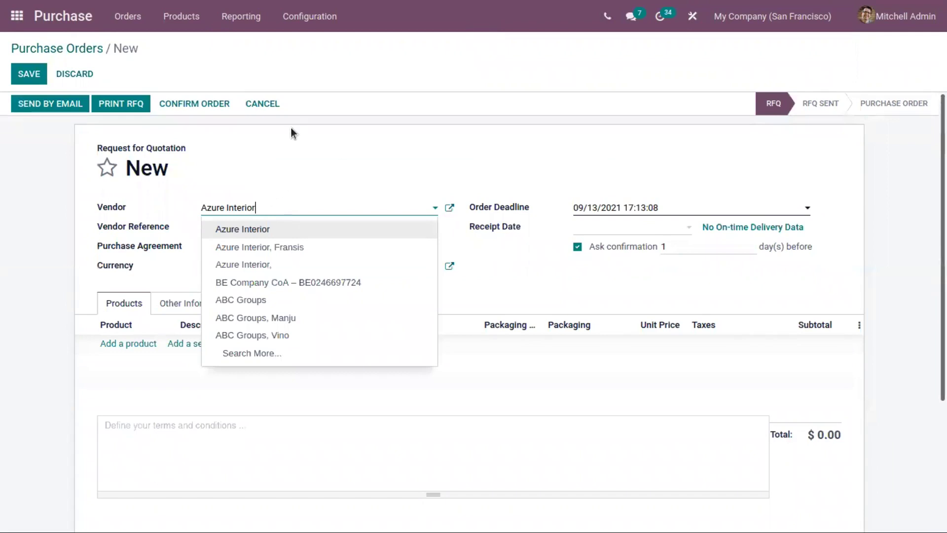
Step: Set the order deadline to September 15, 2021
click(592, 204)
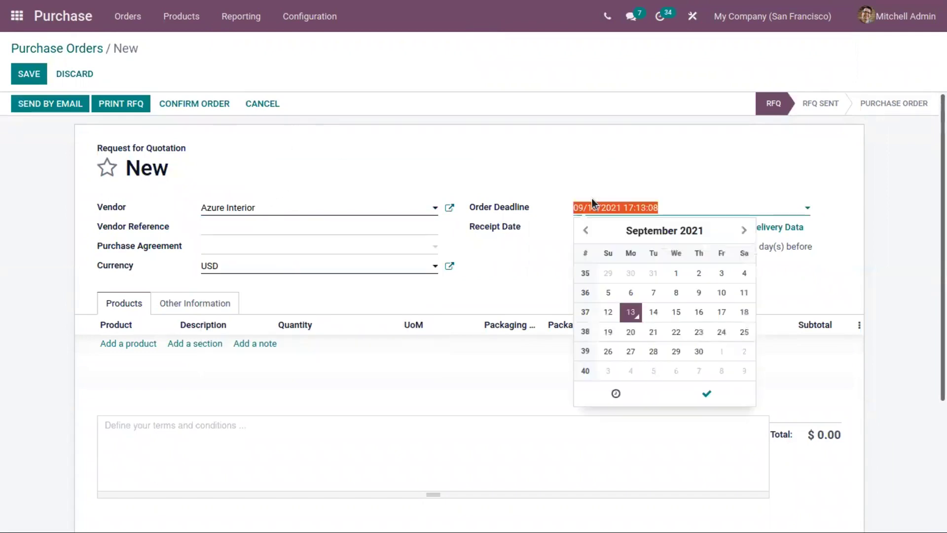
click(675, 311)
click(611, 168)
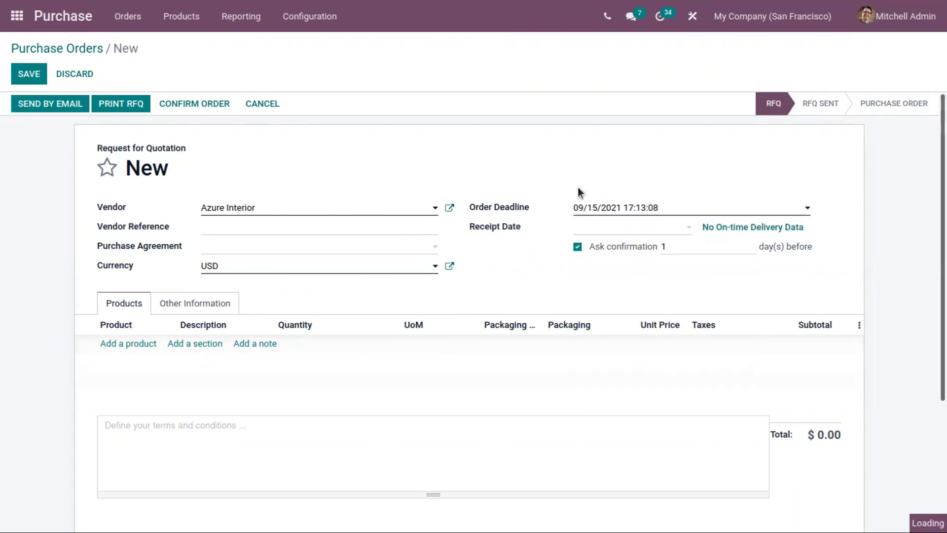
click(121, 103)
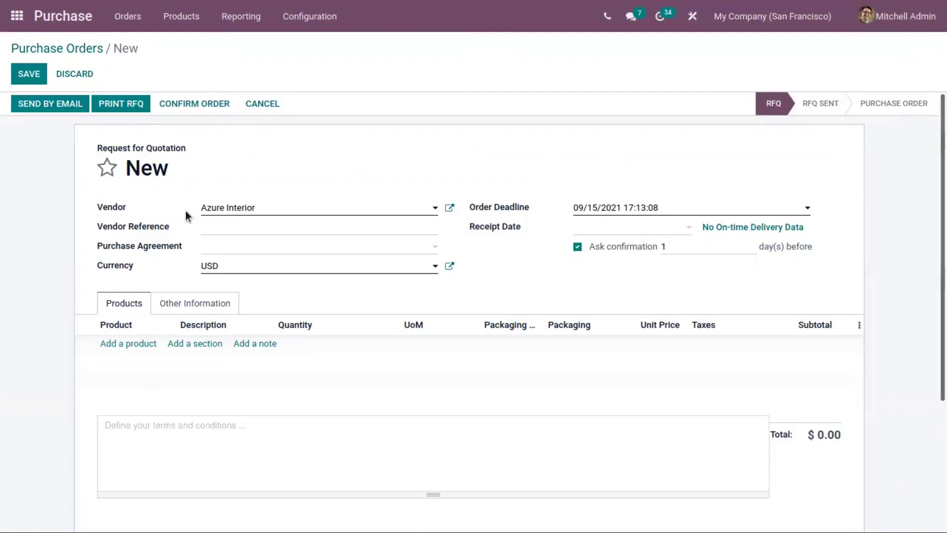
Step: Examine the available purchase agreements and currencies for the order without changing either field
mouse_move(147, 228)
click(216, 246)
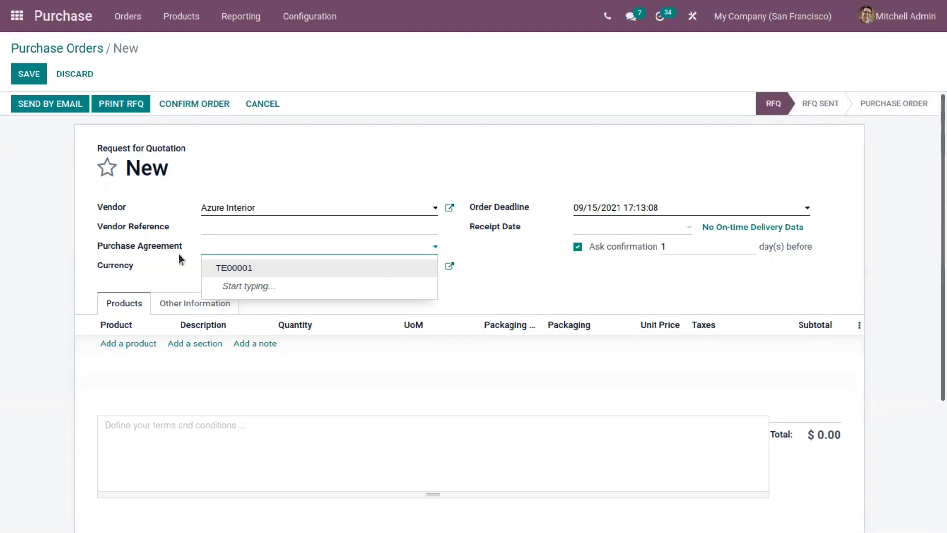
click(183, 253)
click(218, 265)
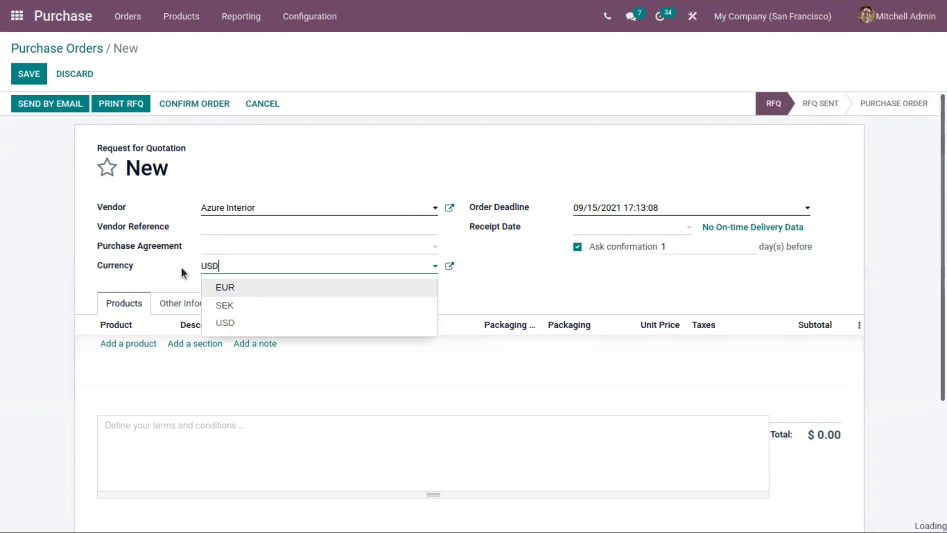
click(178, 264)
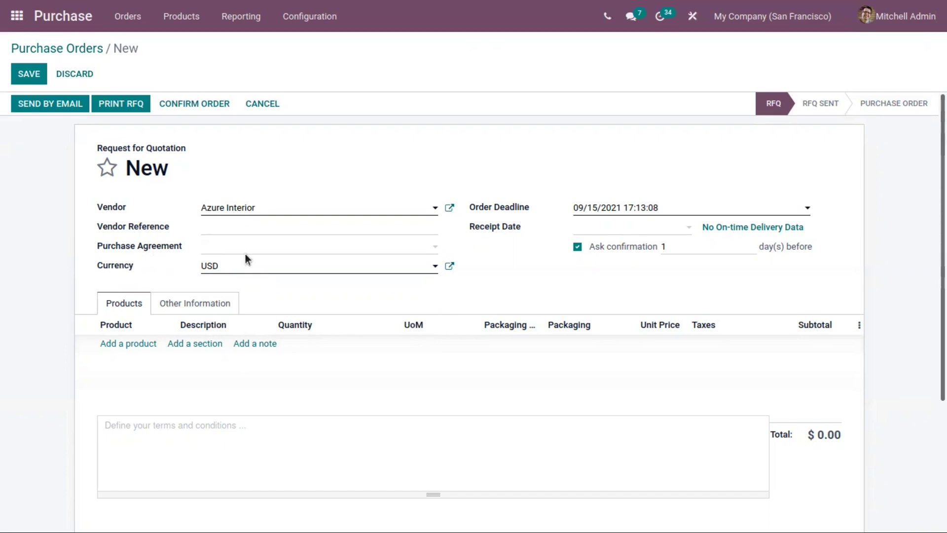
click(251, 265)
click(526, 265)
Step: Set the order's receipt date to September 14, 2021
mouse_move(483, 229)
click(621, 232)
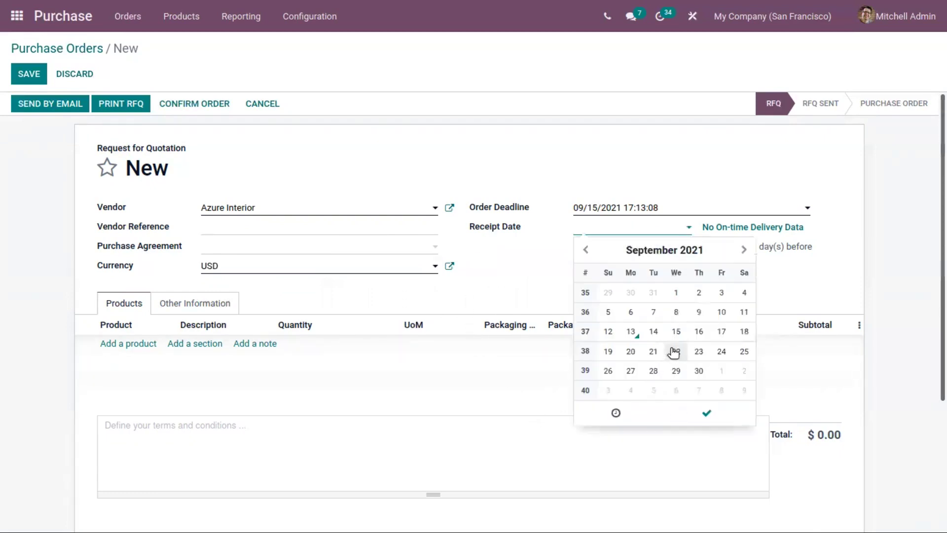
click(658, 334)
click(541, 238)
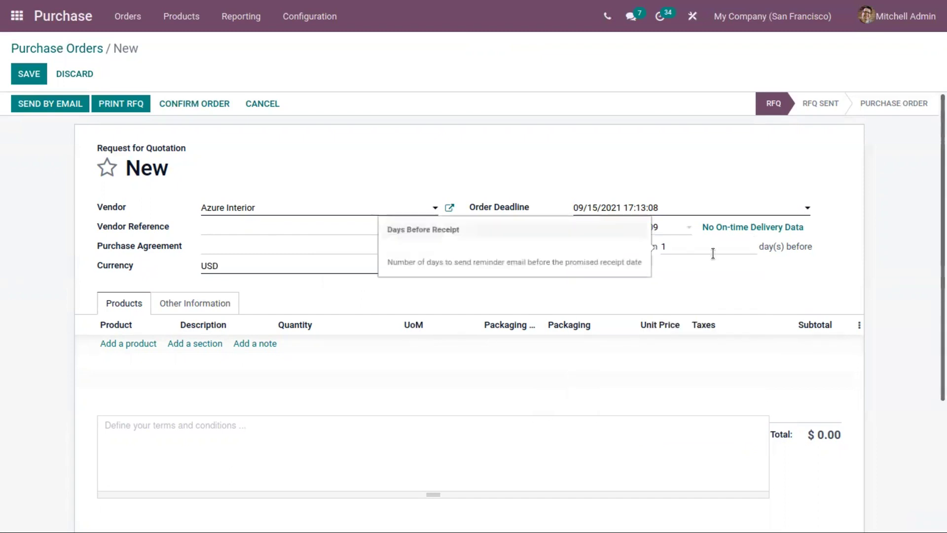
click(628, 227)
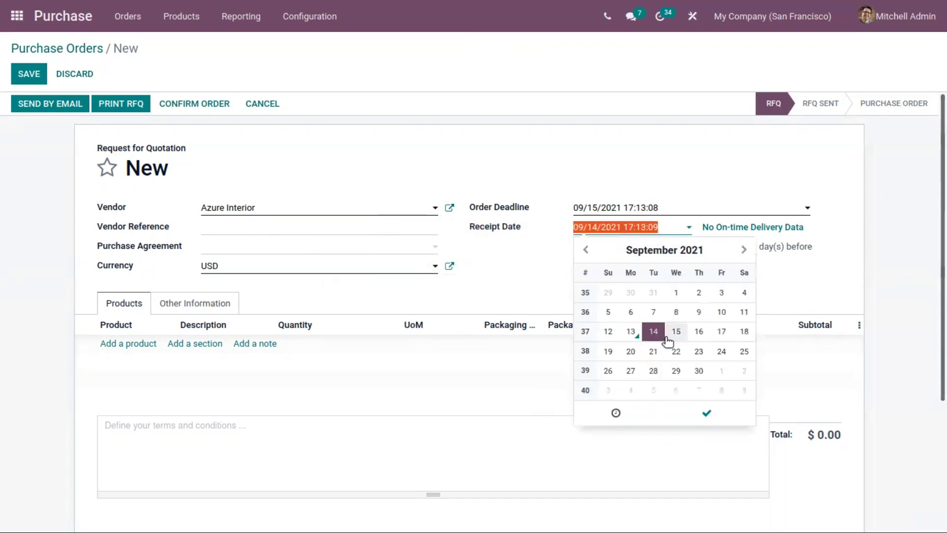
click(558, 267)
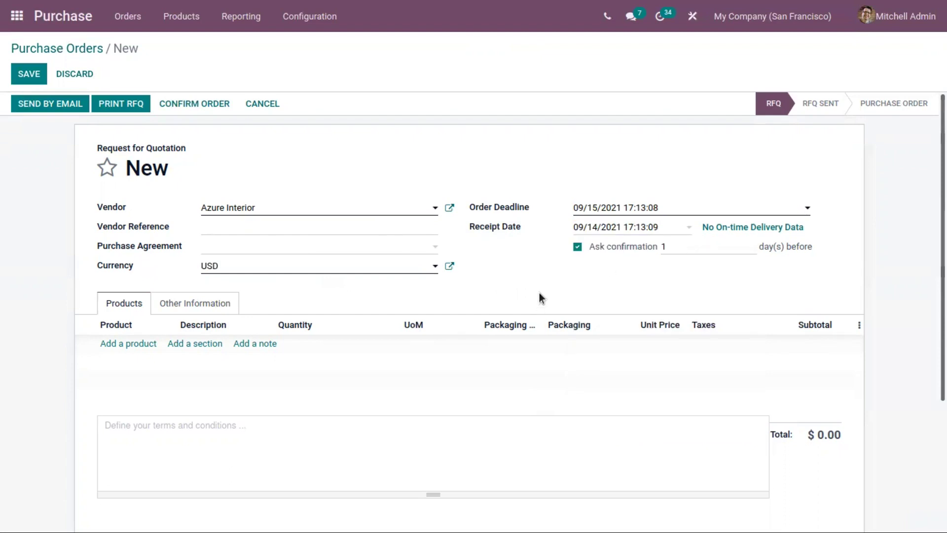
Step: Set the receipt confirmation request to 2 days before
mouse_move(590, 249)
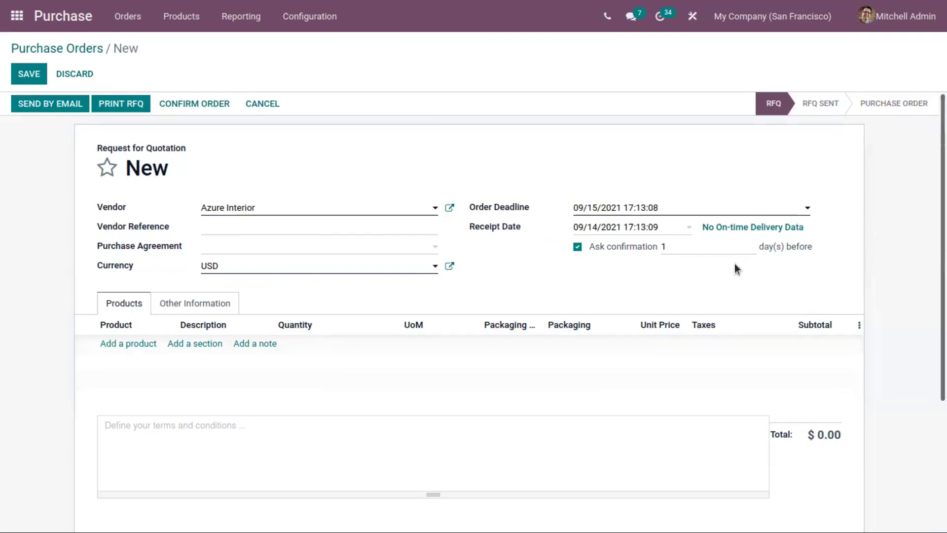
click(703, 245)
key(BackSpace)
text(2)
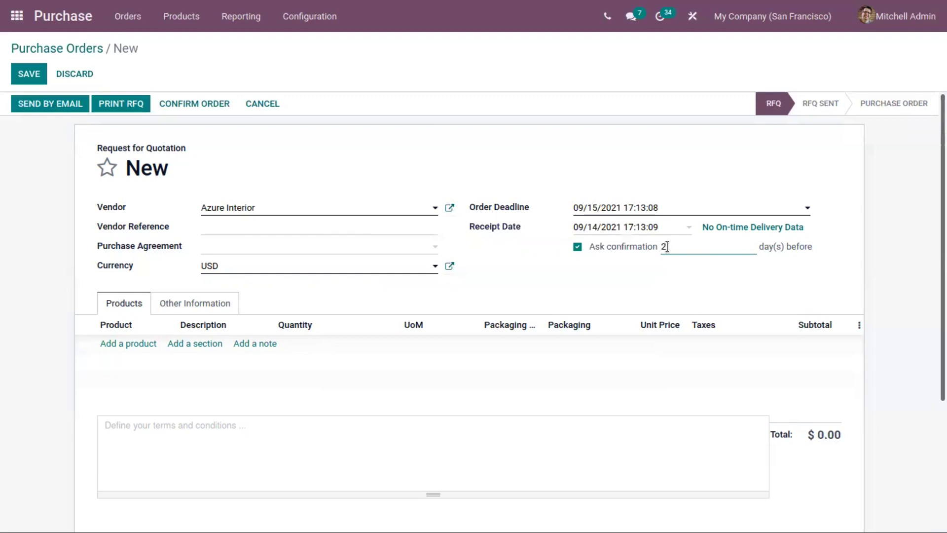
mouse_move(666, 247)
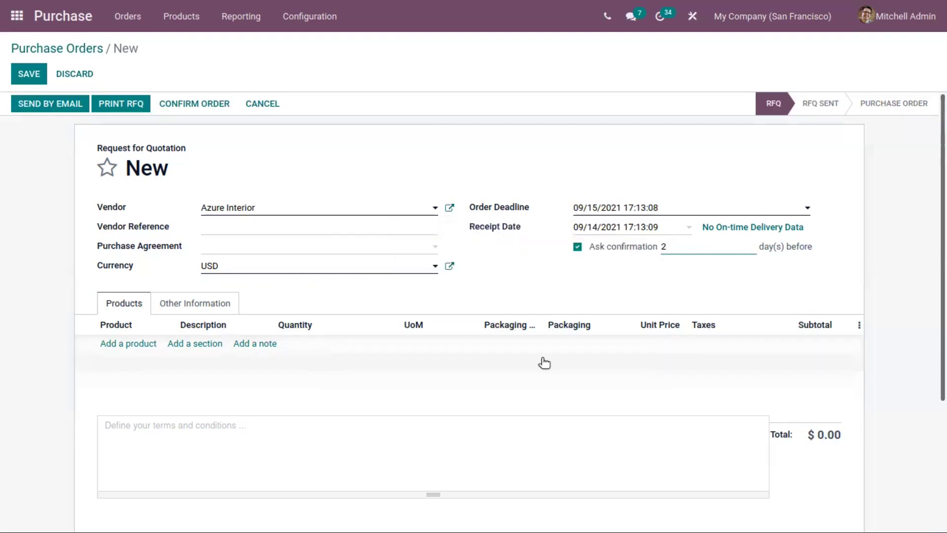
Step: Add the product [FURN_6666] ArmChair as the first order line
click(93, 356)
click(130, 344)
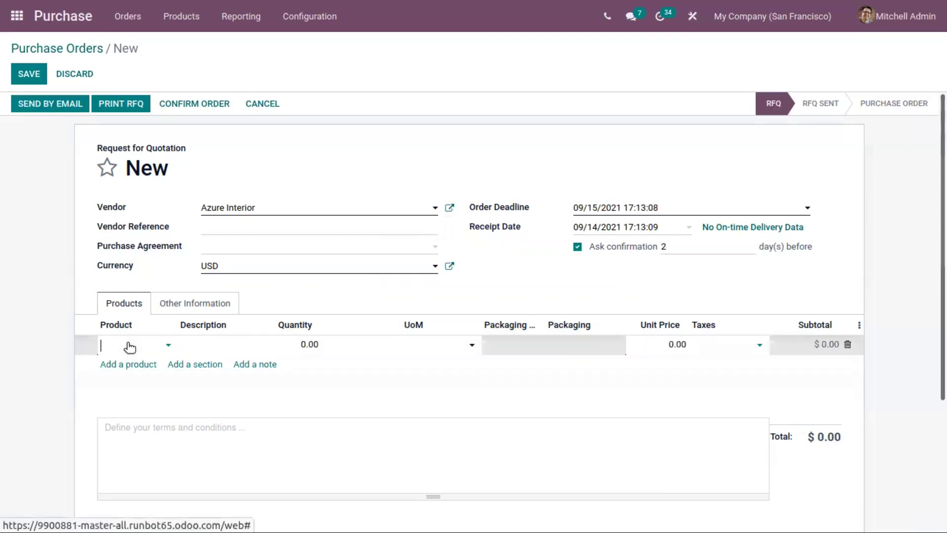
click(180, 367)
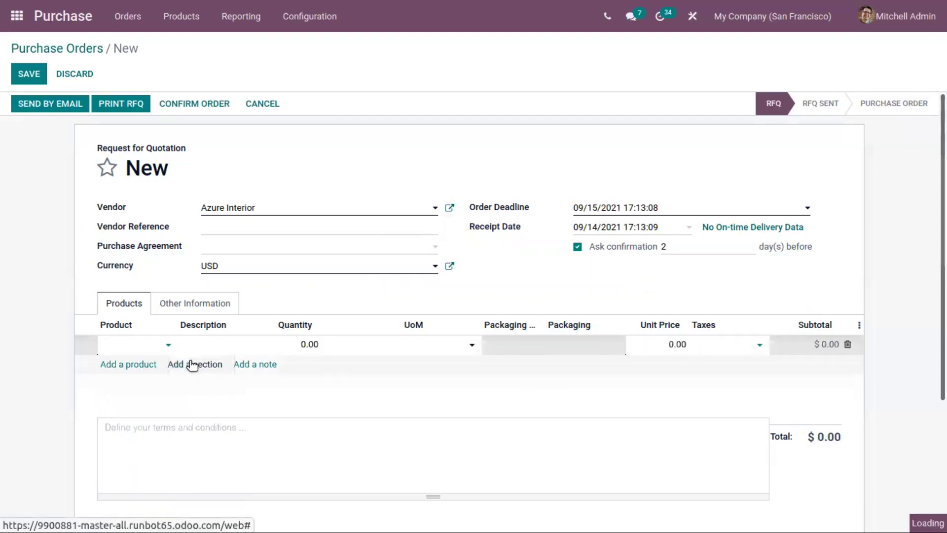
Step: Add the product [E-COM09] Bed as a second order line with a quantity of 2
click(146, 364)
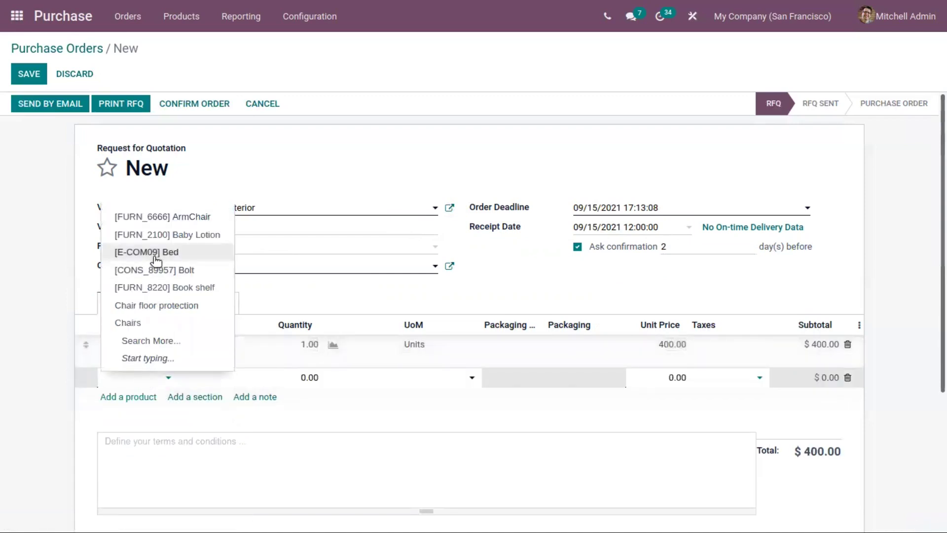
click(177, 252)
click(308, 377)
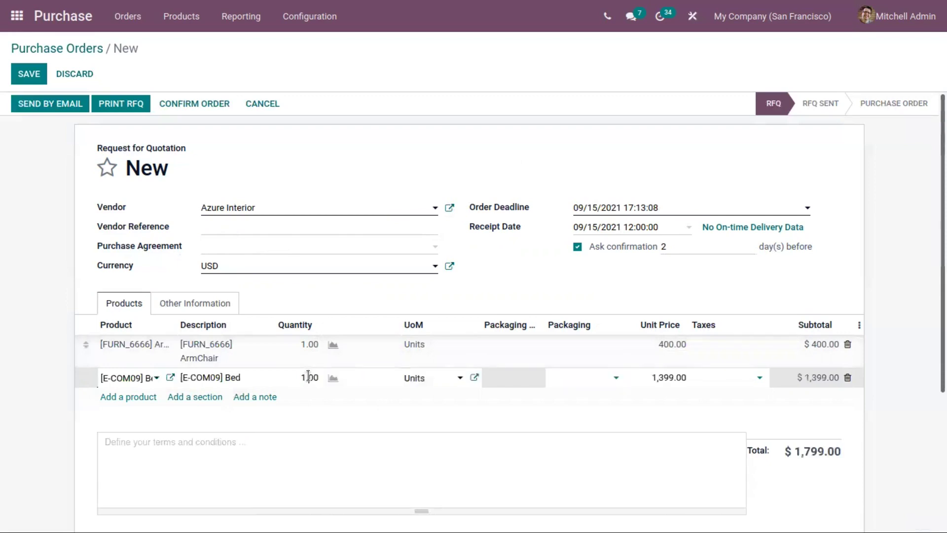
drag(319, 377, 286, 373)
text(2)
click(534, 419)
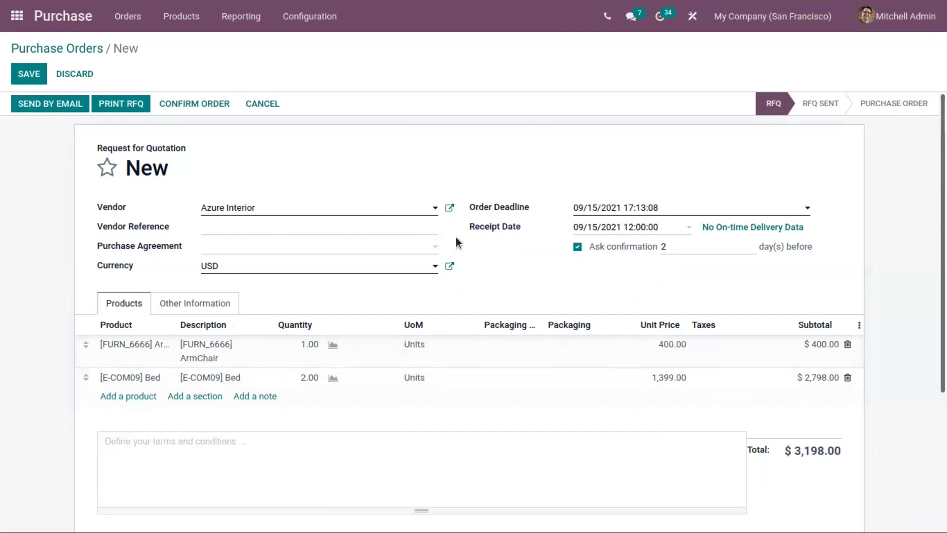
Step: Examine the ArmChair's vendor prices and delivery lead times in its product record, then close it
click(160, 335)
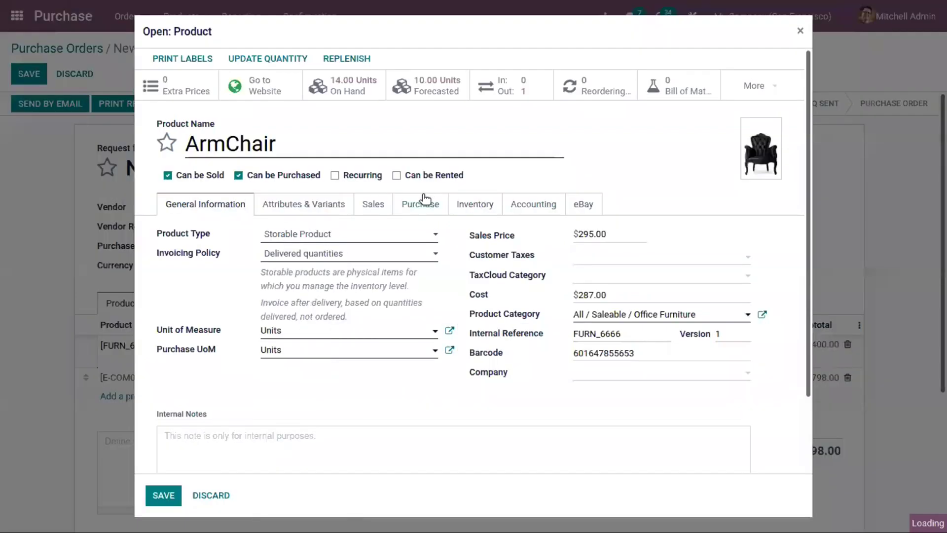
click(422, 201)
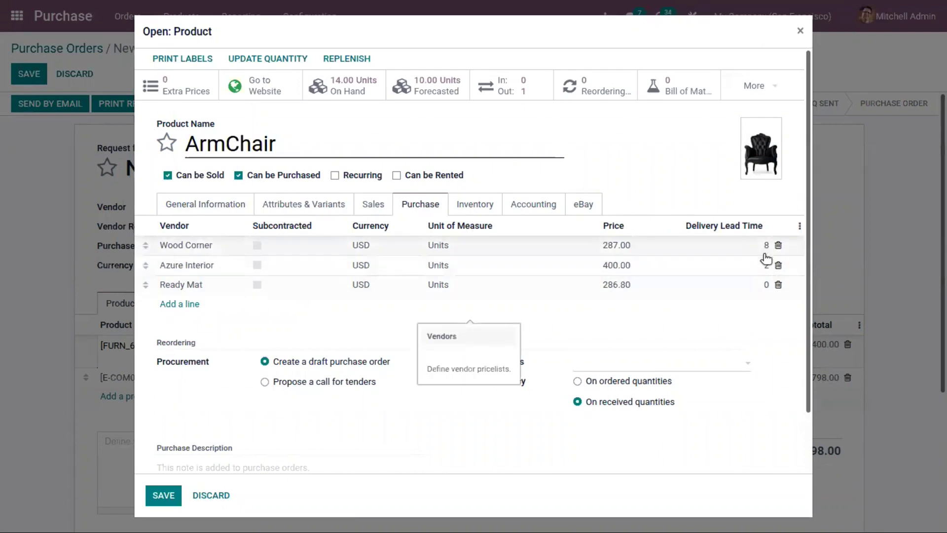
click(802, 31)
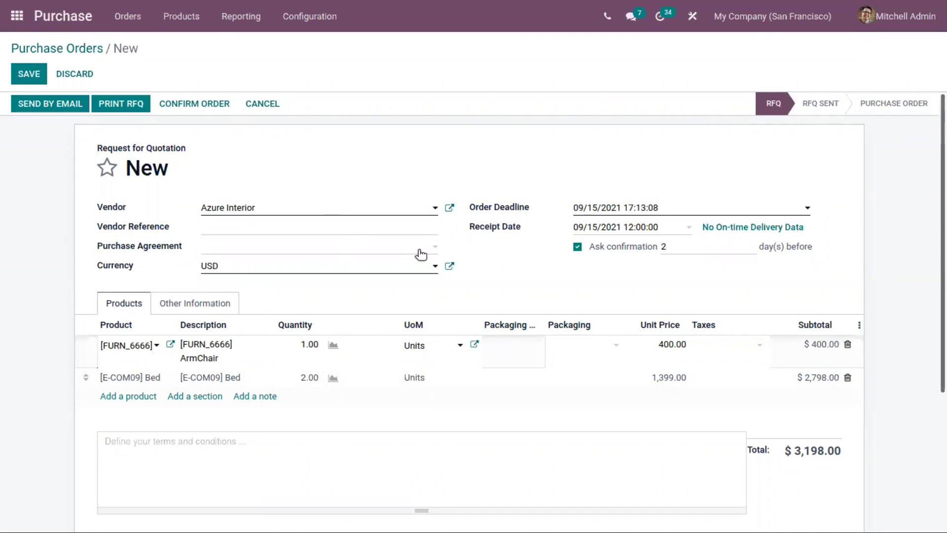
click(294, 16)
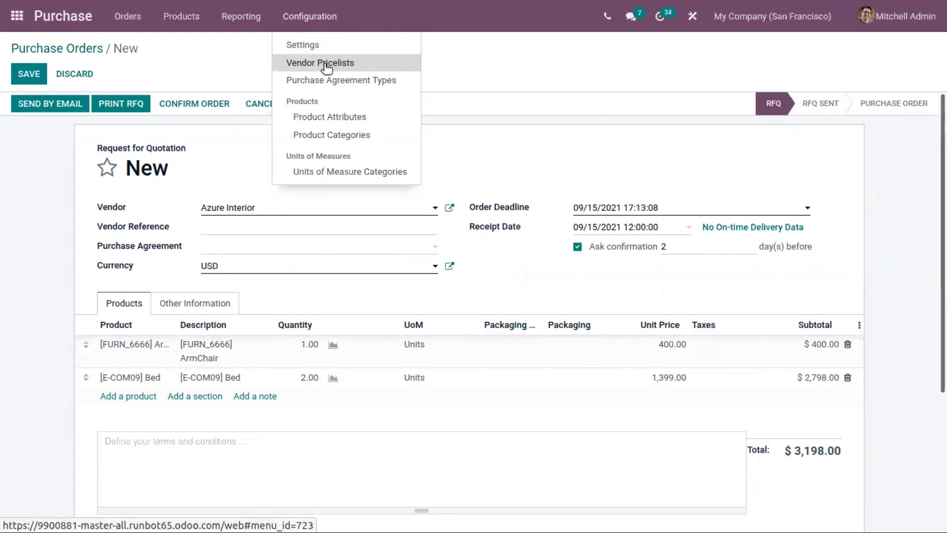
click(452, 65)
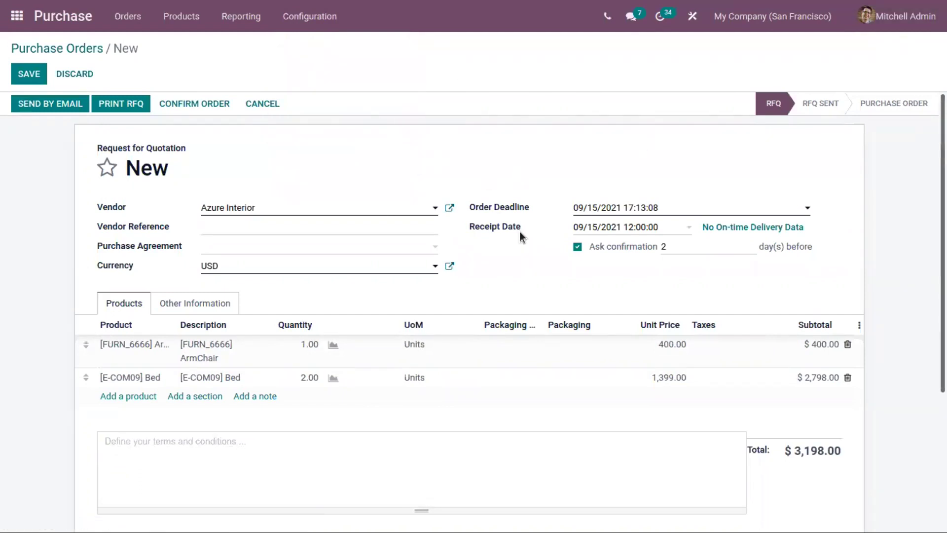
Step: Set the purchase receipt reminder in Azure Interior's vendor record to 4 days before and save the record
click(454, 206)
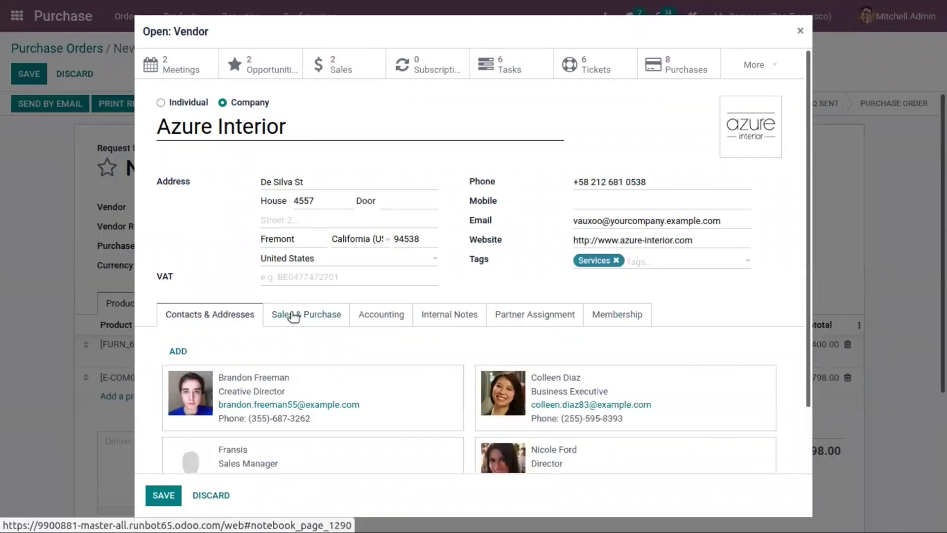
click(293, 314)
scroll(533, 387, down, 3)
drag(611, 289, 584, 284)
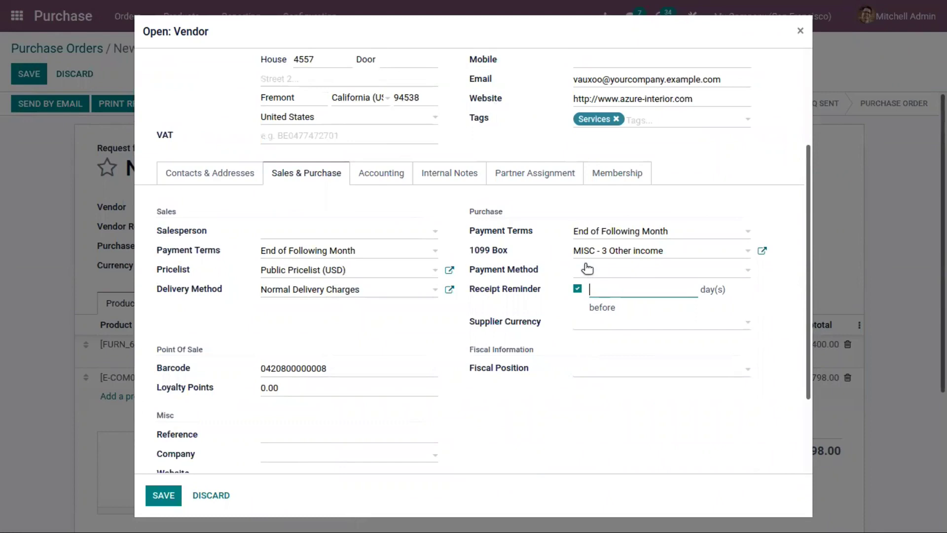
text(4)
click(160, 495)
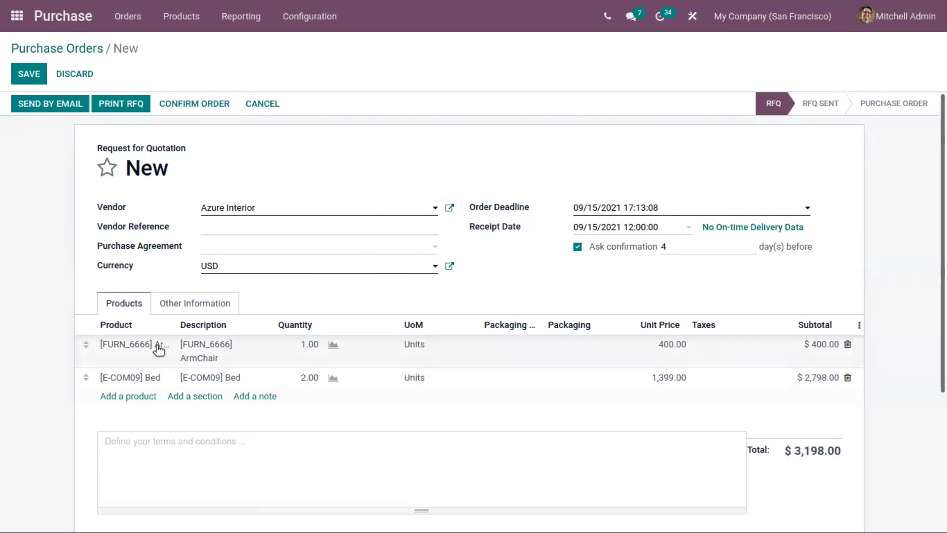
Step: Set the purchase payment terms in Azure Interior's vendor record to 21 Days
click(189, 306)
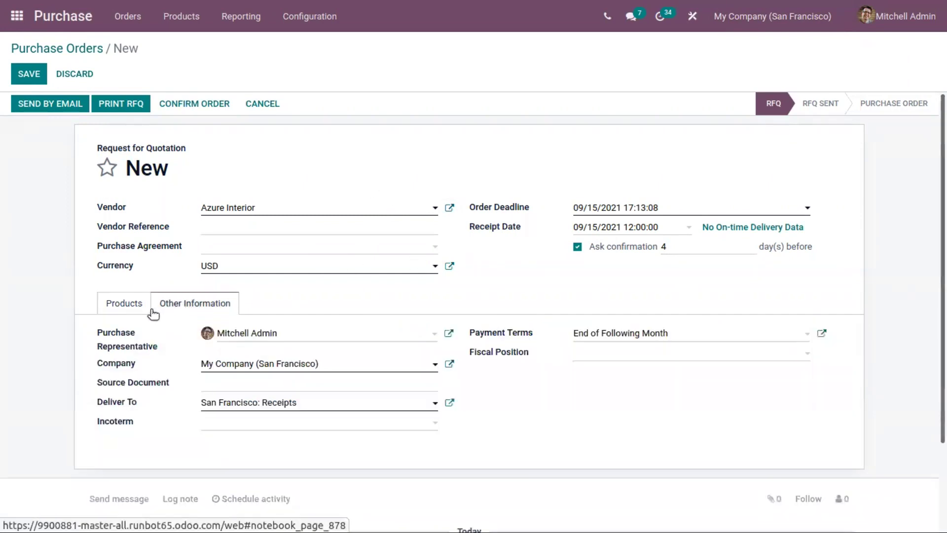
click(124, 304)
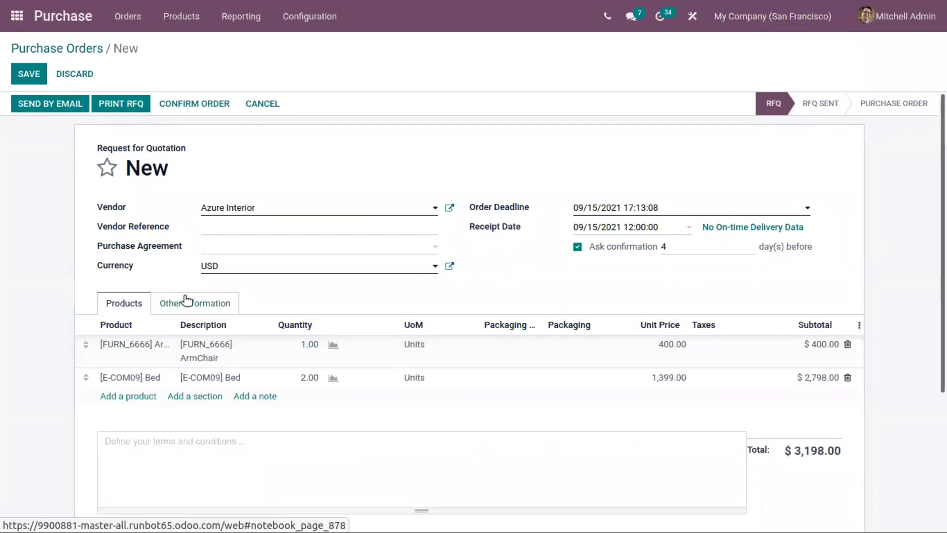
click(185, 302)
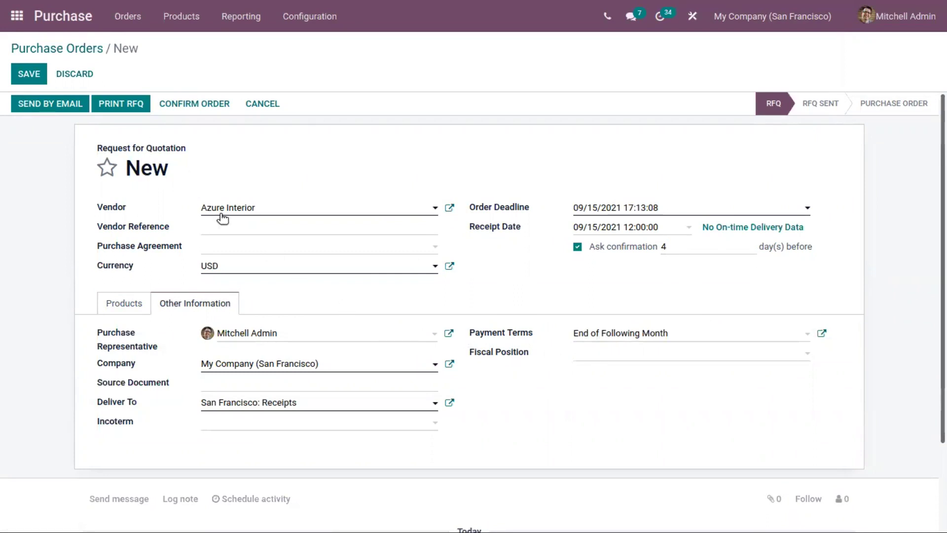
click(449, 208)
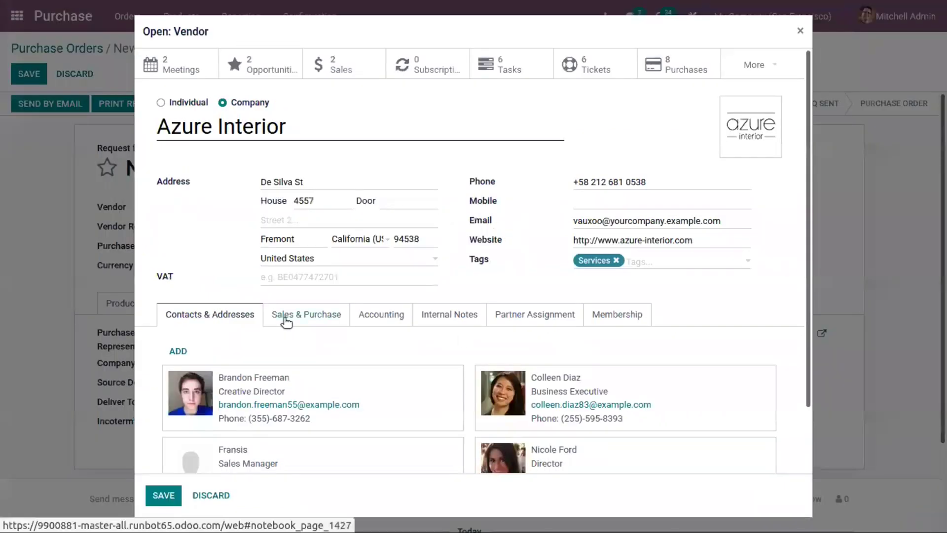
click(285, 320)
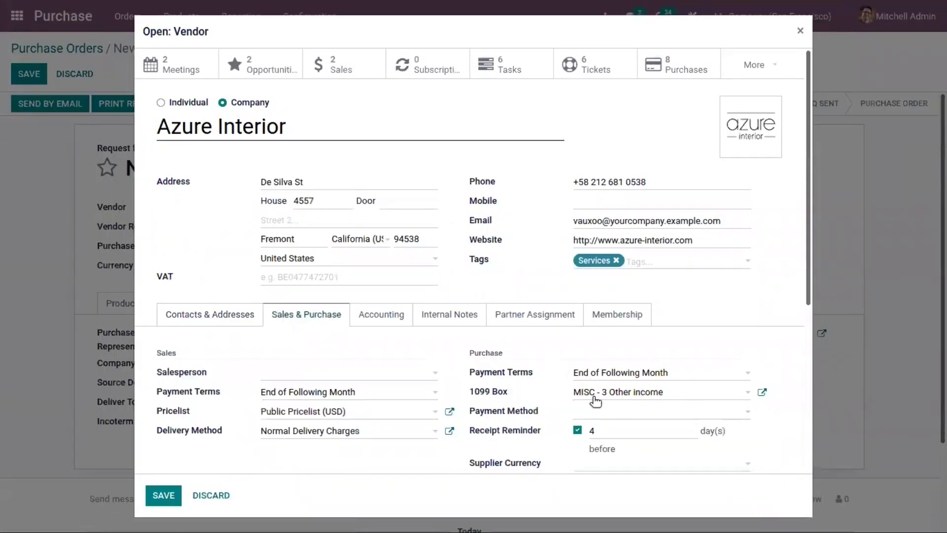
click(591, 417)
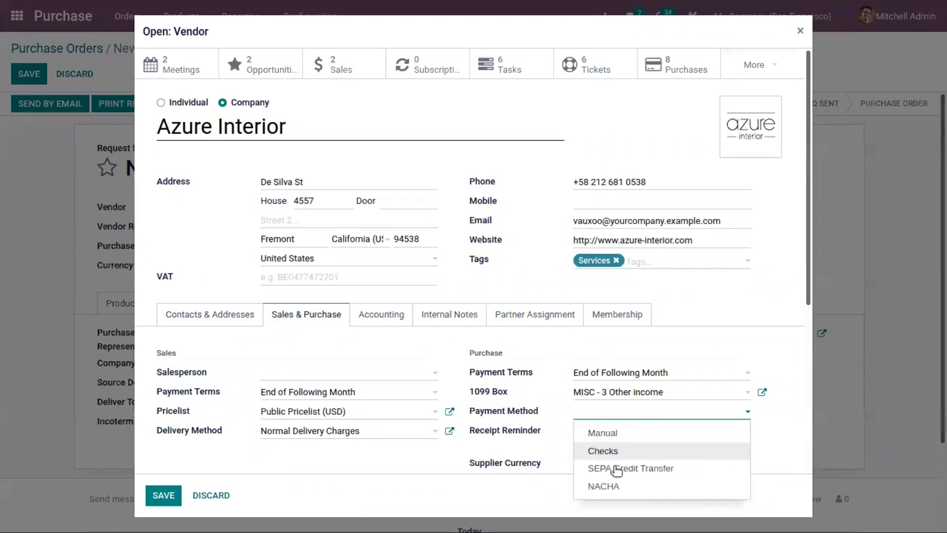
click(561, 377)
click(607, 372)
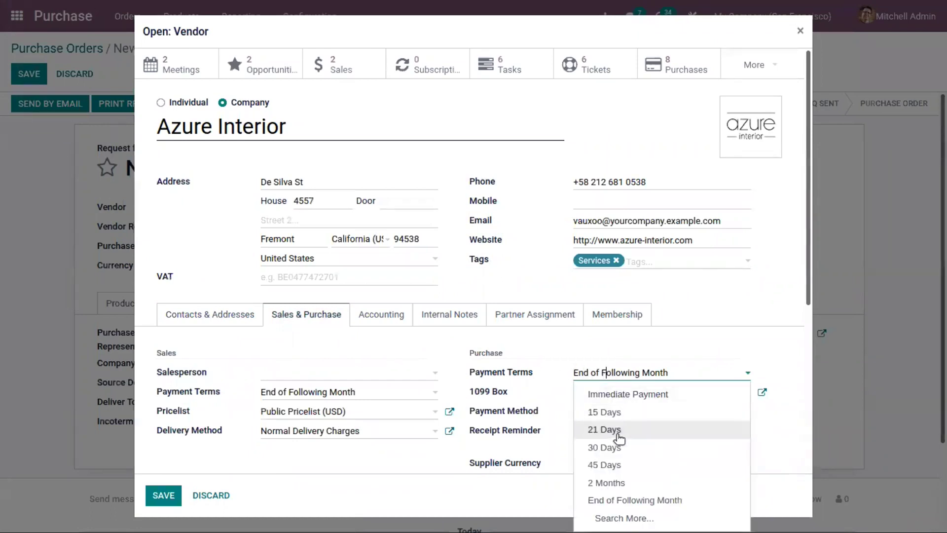
click(597, 430)
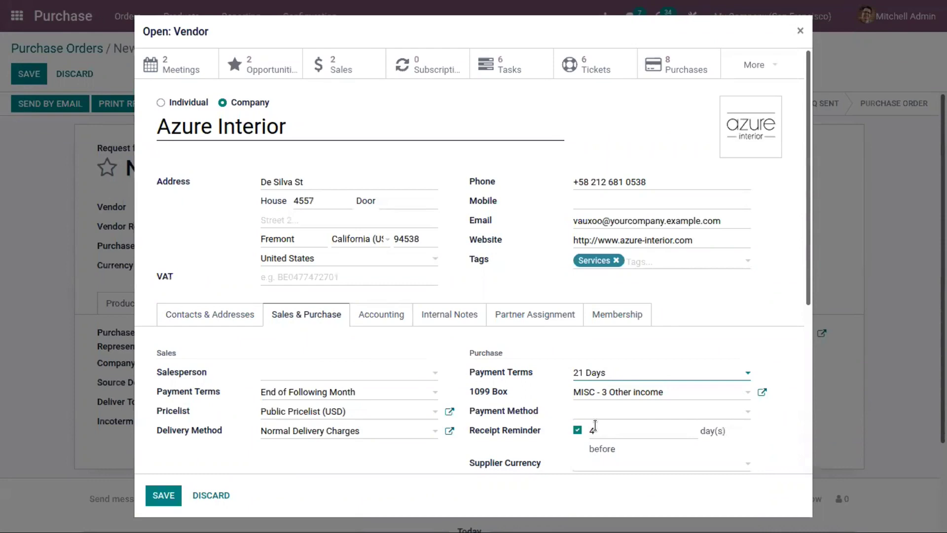
Step: Set the vendor's fiscal position to OSS B2C Austria and save the vendor record
scroll(590, 459, down, 3)
click(592, 367)
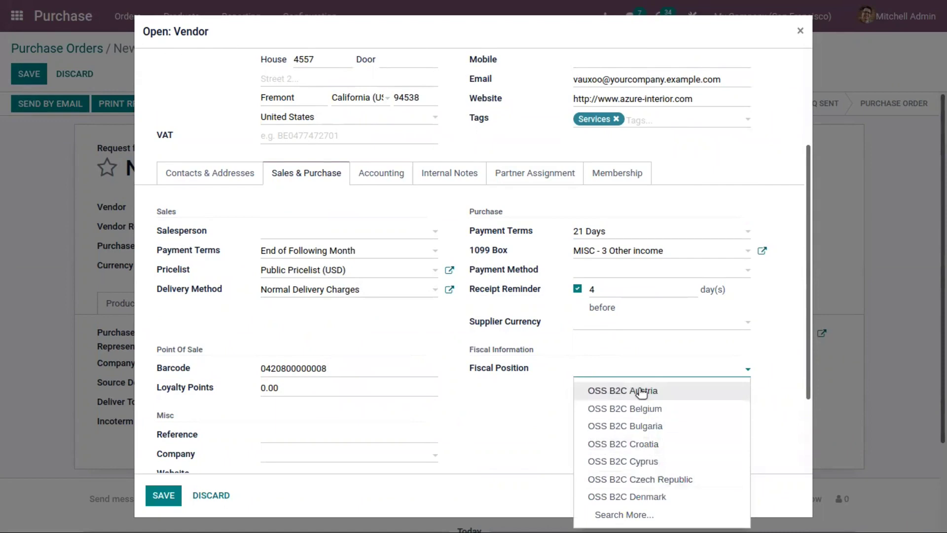
click(641, 392)
click(172, 491)
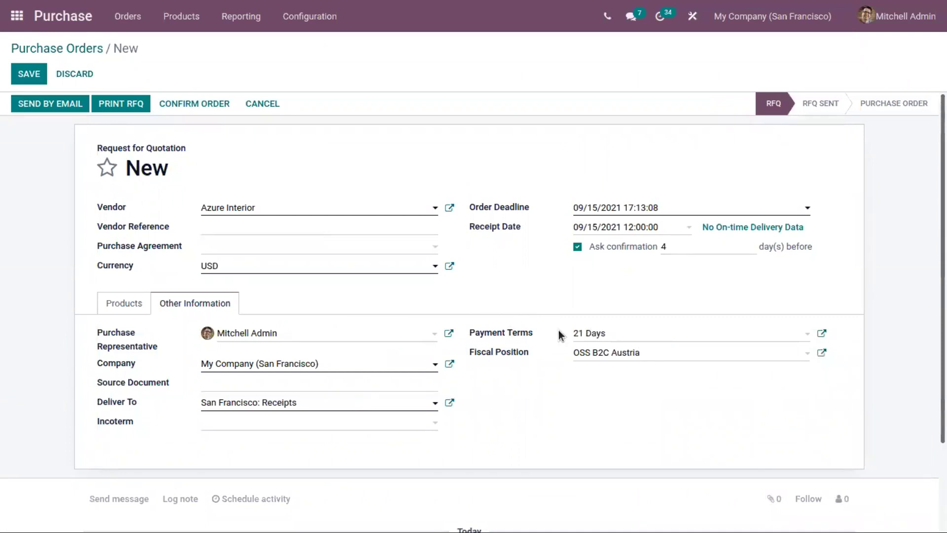
Step: Examine the order's payment terms, purchase representative, company and delivery destination, including the destination's operation type record, then close it
click(600, 335)
click(580, 320)
click(231, 335)
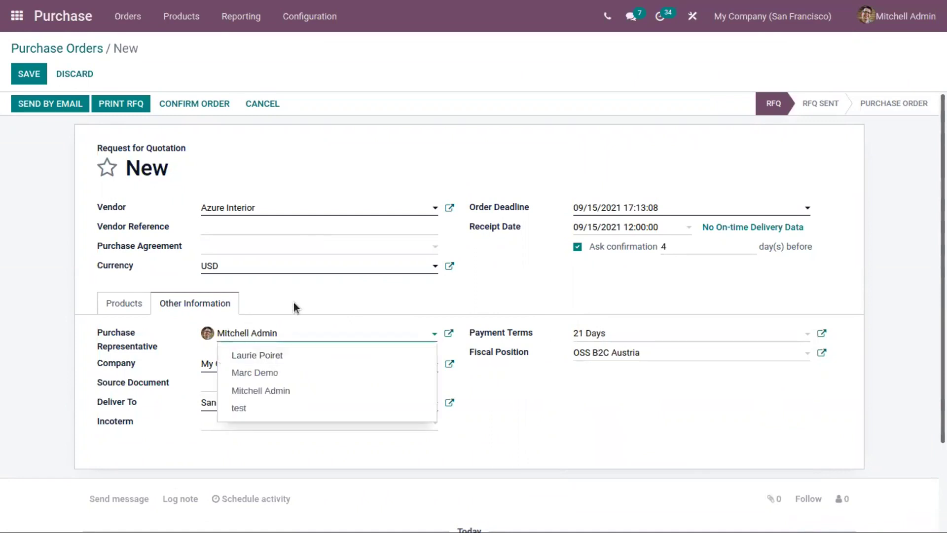
click(293, 309)
click(206, 366)
click(171, 368)
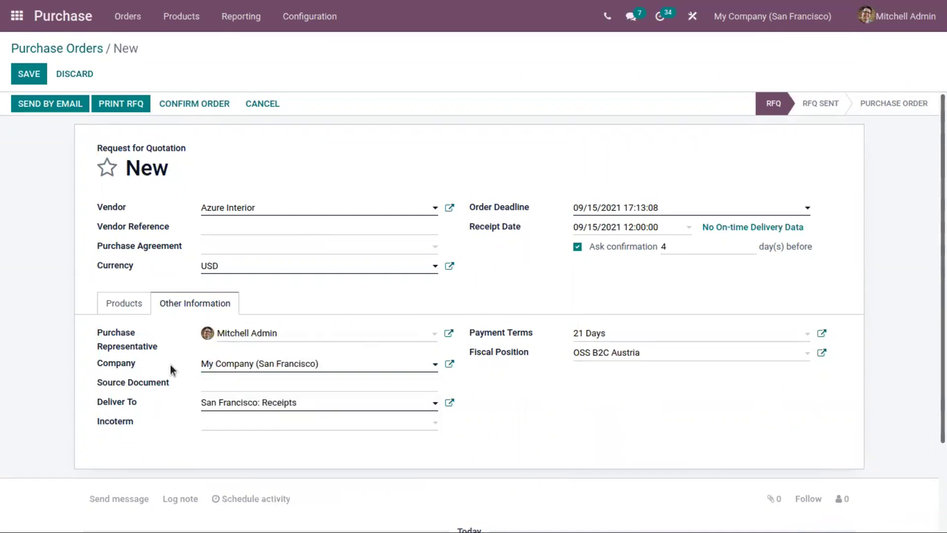
click(210, 405)
click(176, 401)
click(450, 403)
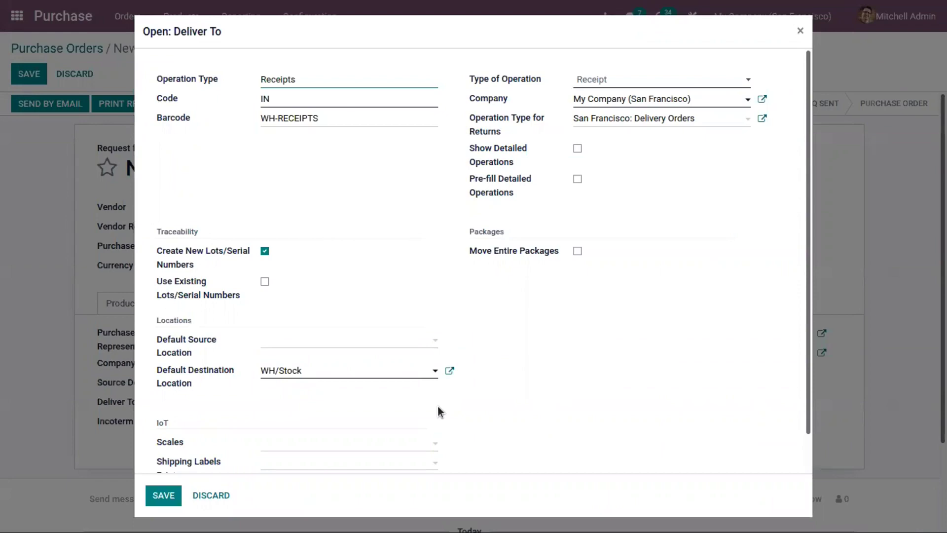
click(802, 31)
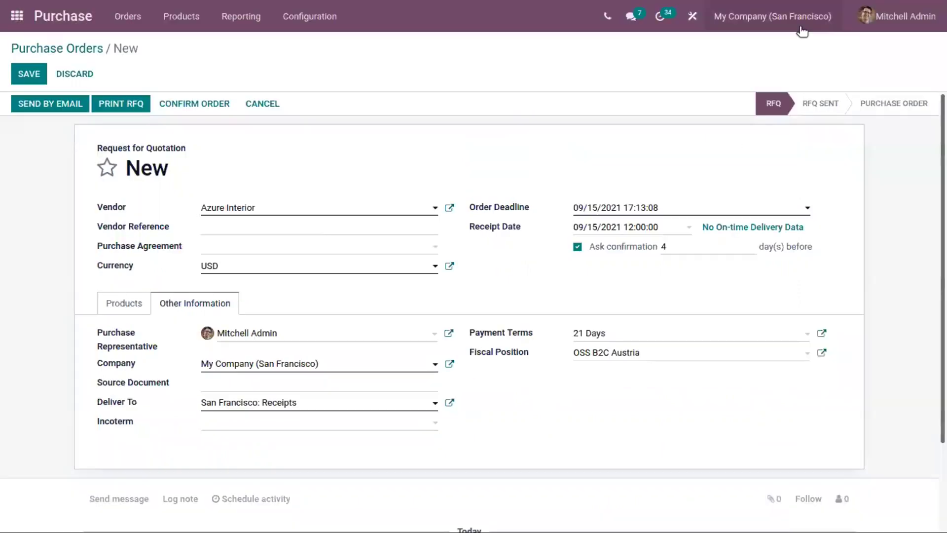
Step: Set the order's Incoterm to EX WORKS
scroll(133, 408, down, 2)
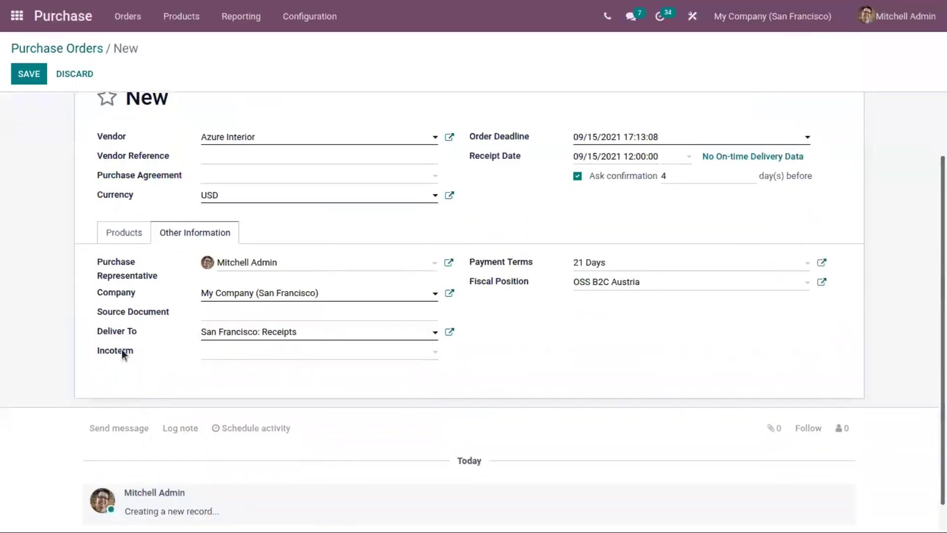
click(210, 309)
click(202, 352)
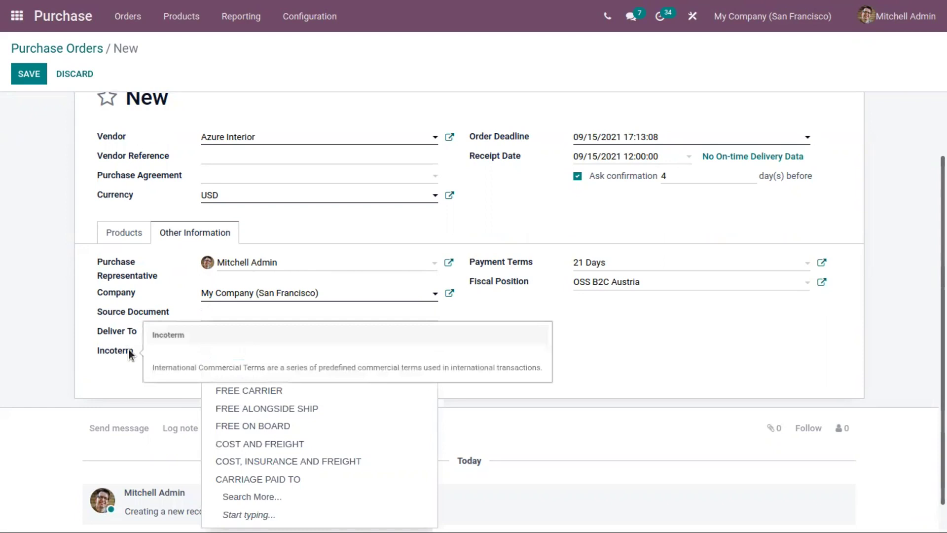
click(121, 382)
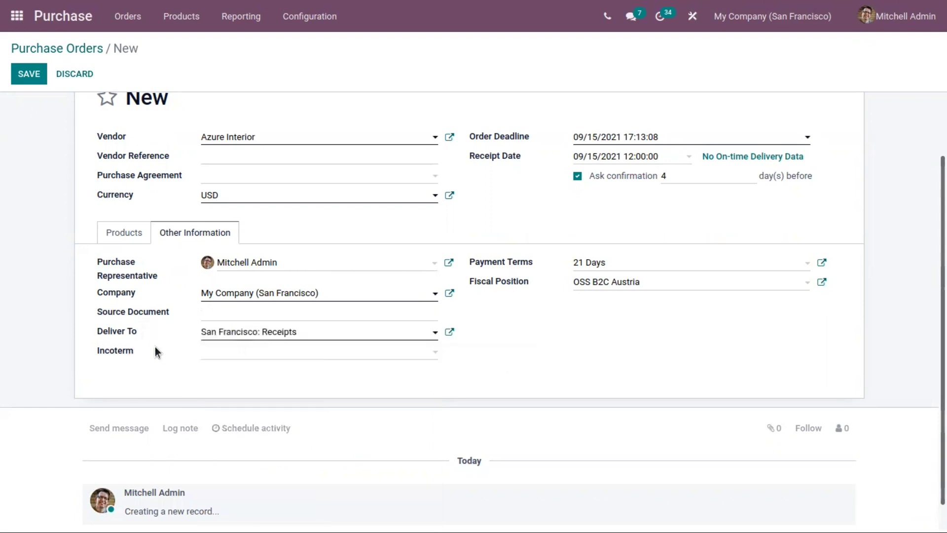
scroll(155, 347, up, 2)
click(213, 428)
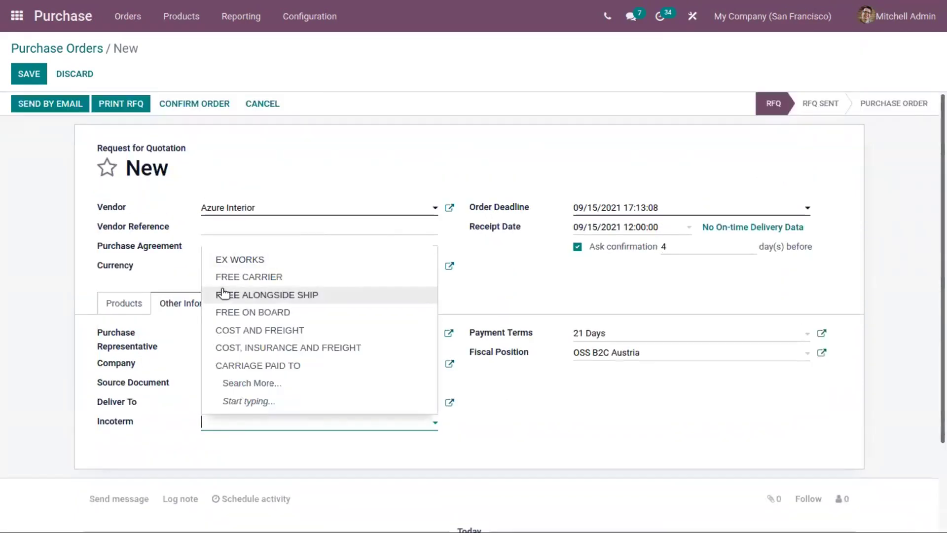
click(226, 258)
Step: Add a section named Services to the order lines and a Chair floor protection line with a quantity of 1 under it
click(126, 302)
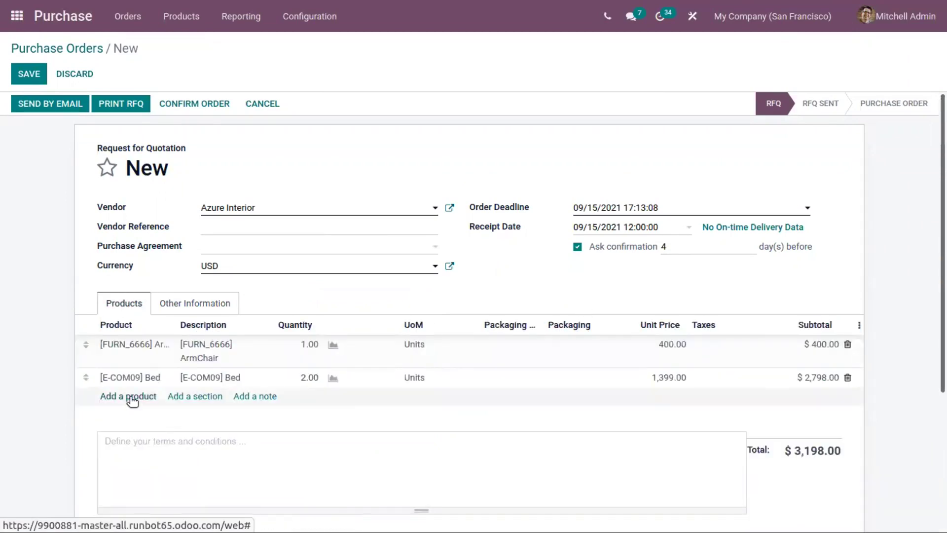
click(199, 396)
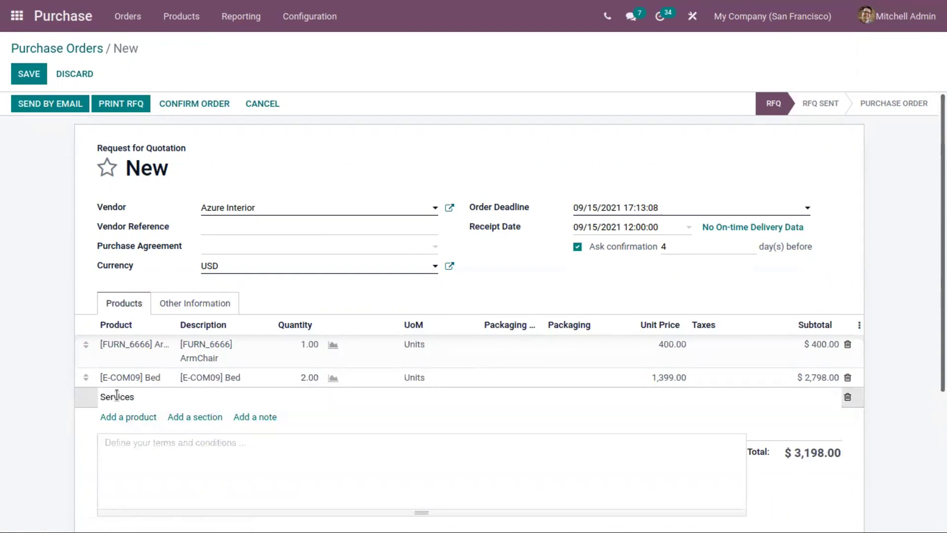
click(138, 419)
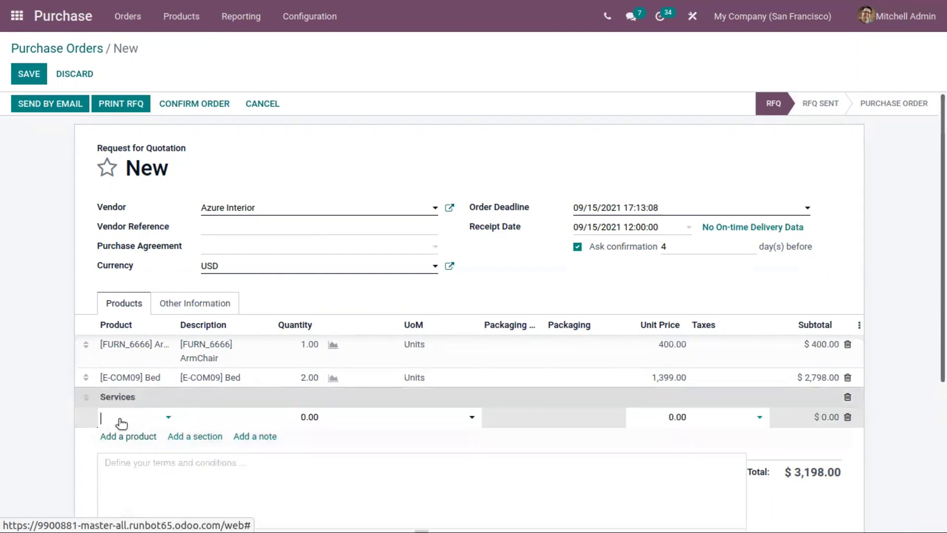
click(120, 418)
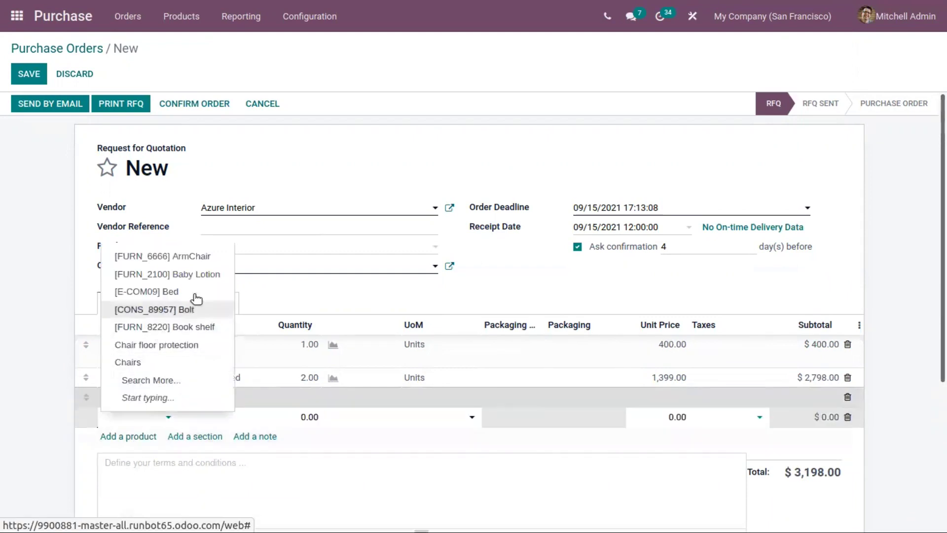
click(180, 346)
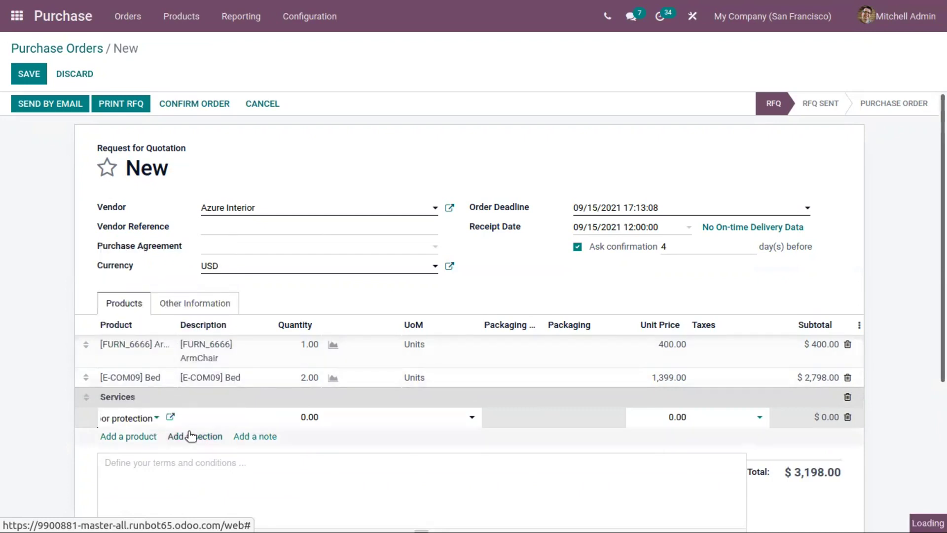
click(312, 417)
text(1)
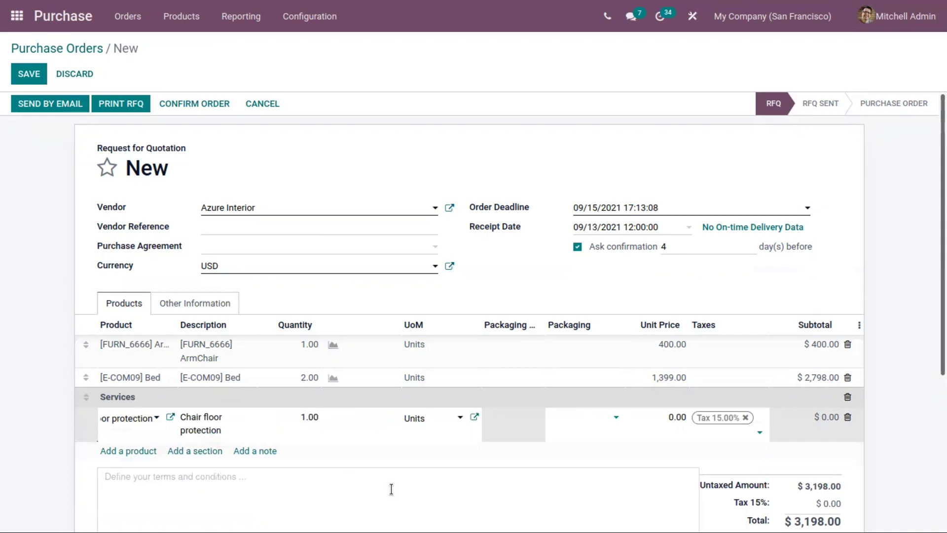
click(392, 489)
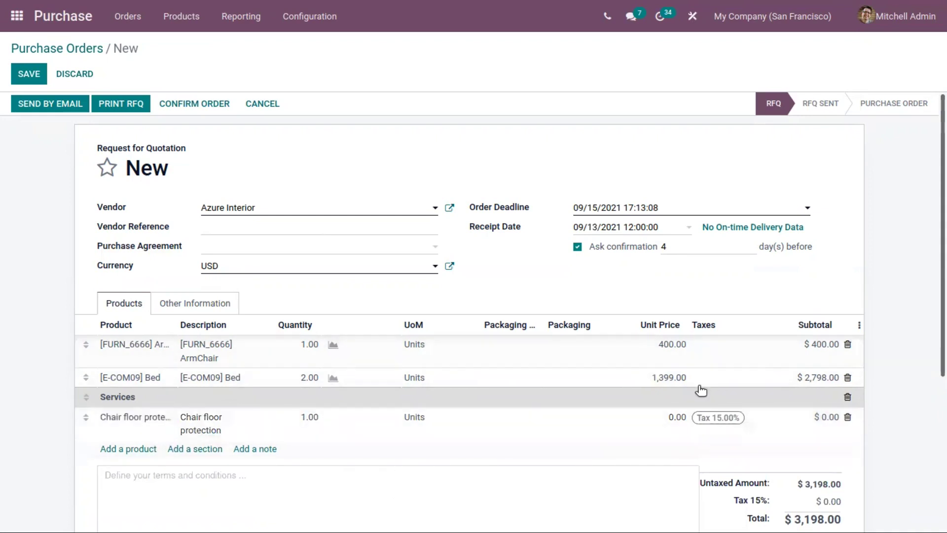
Step: Check the Bed line's taxes and examine the vendor taxes in the Chair floor protection product record, then close it
click(720, 377)
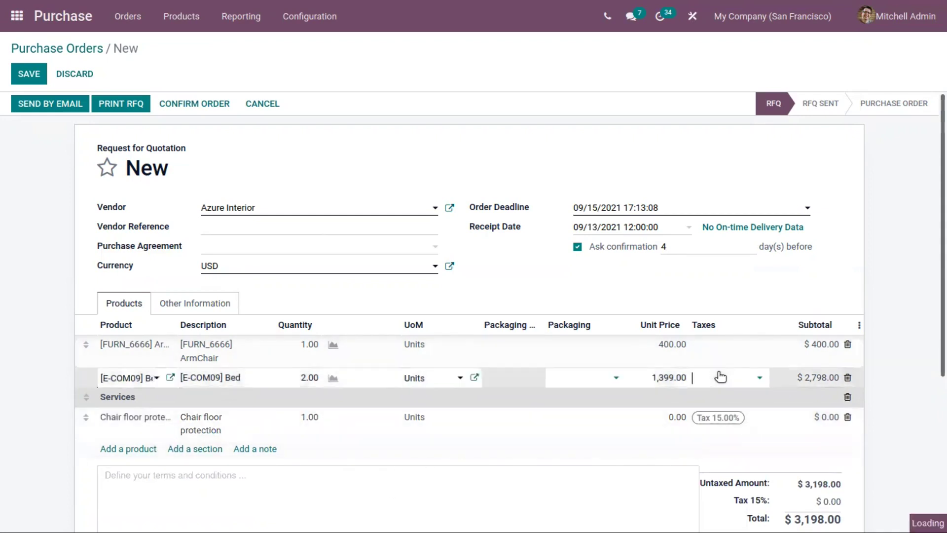
click(719, 376)
click(634, 486)
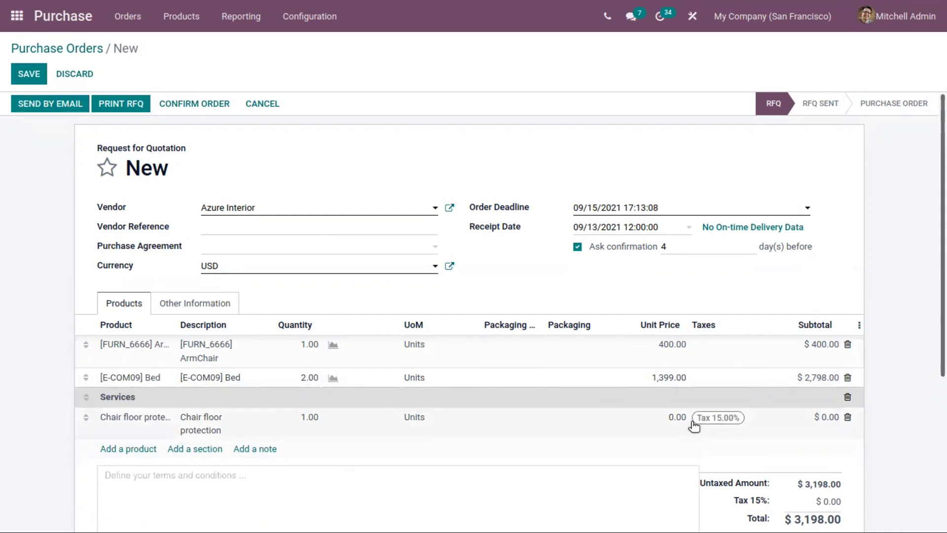
click(129, 419)
click(171, 418)
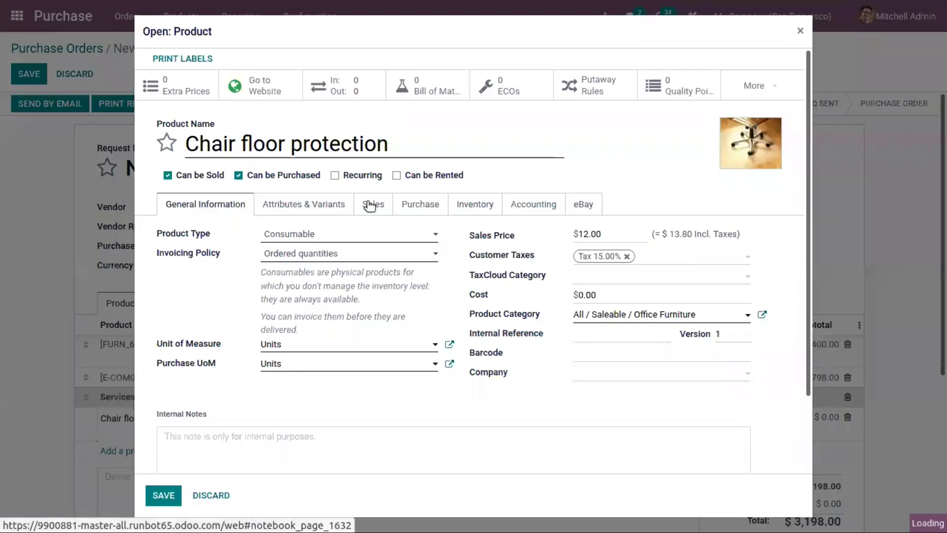
click(370, 206)
click(421, 204)
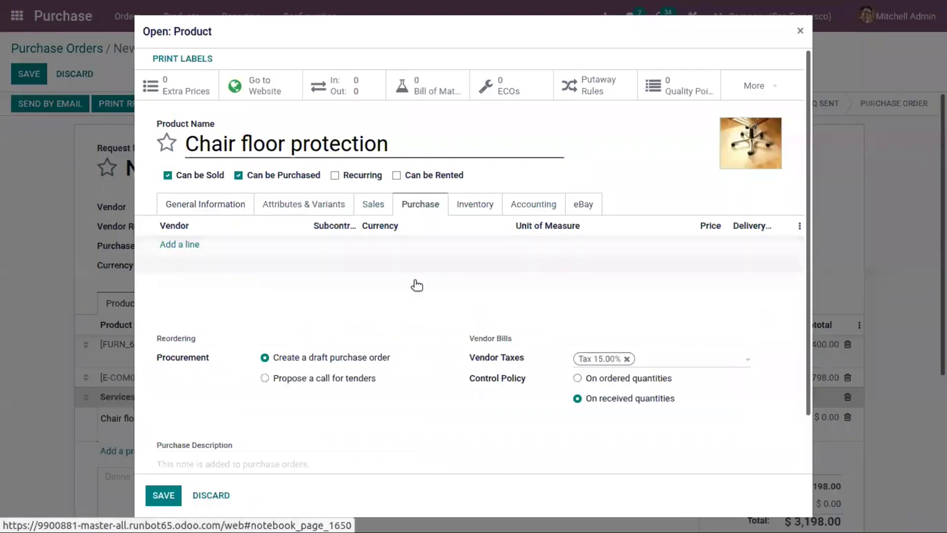
scroll(412, 300, down, 1)
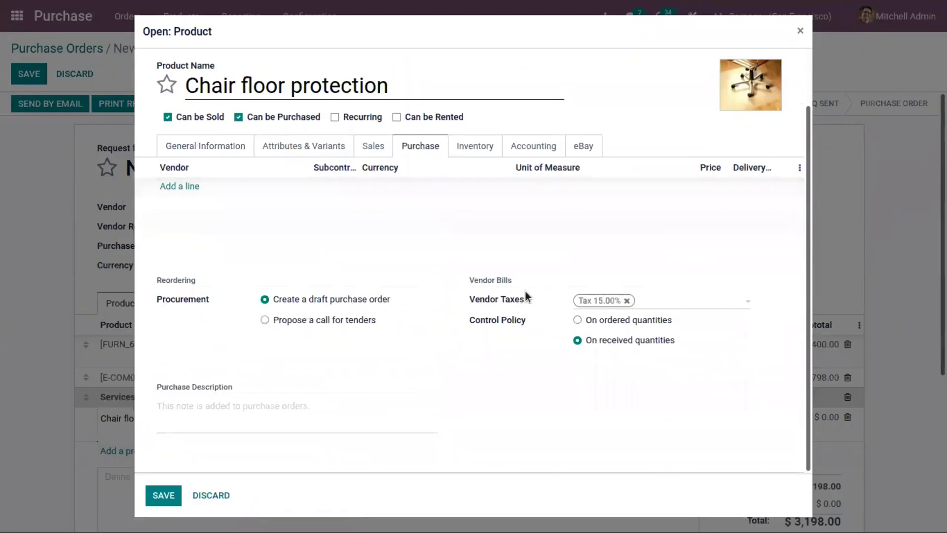
click(798, 32)
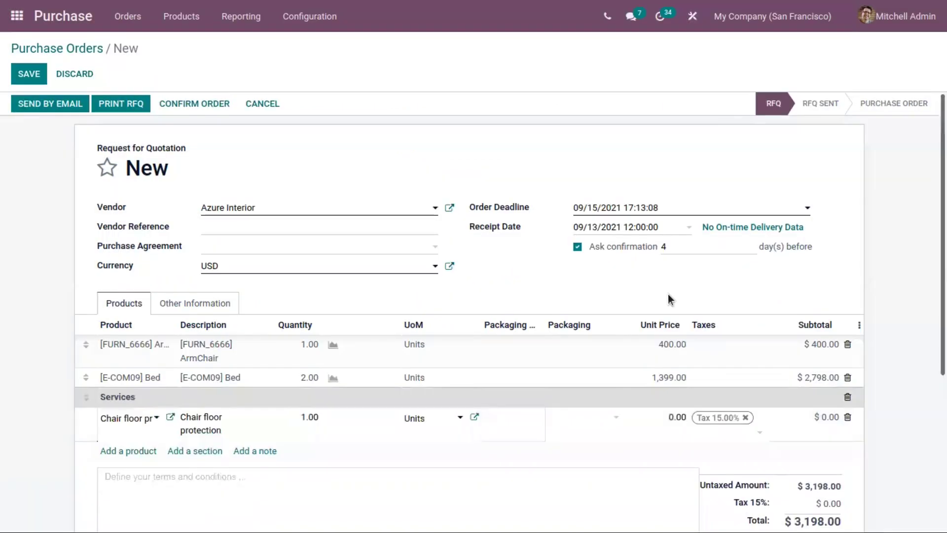
Step: Set the Chair floor protection line's unit price to 100 and view the order's tax and totals
scroll(304, 481, down, 5)
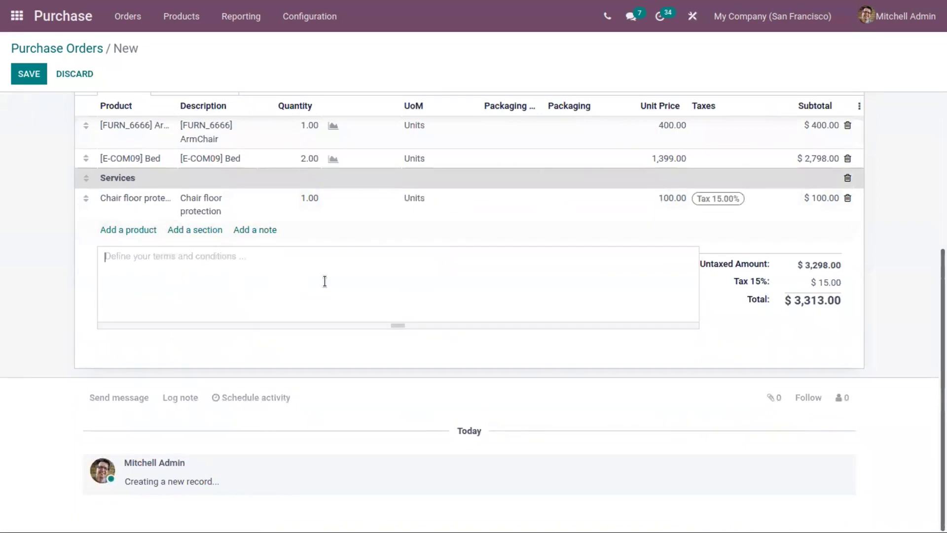
Step: Review the Azure Interior order's details, lines and totals, and save the request for quotation
scroll(773, 325, up, 5)
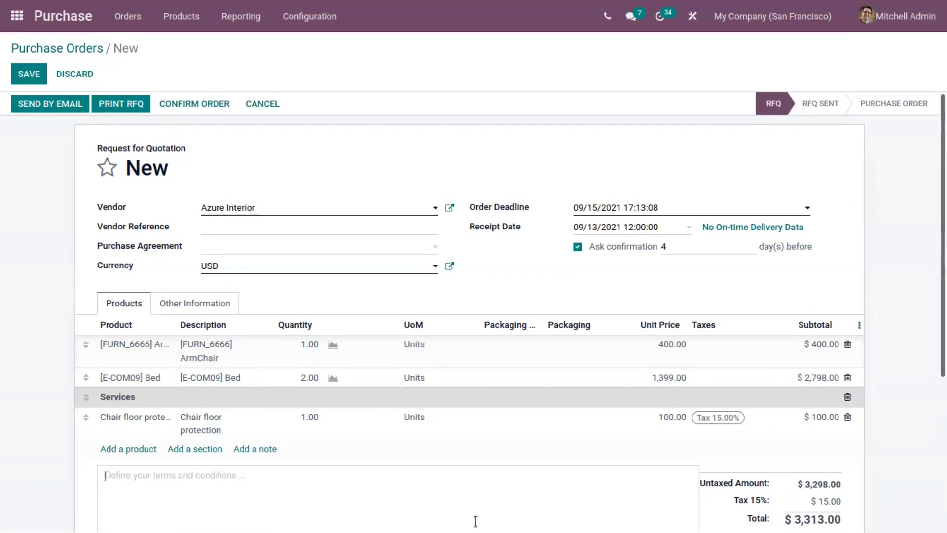
scroll(598, 414, down, 5)
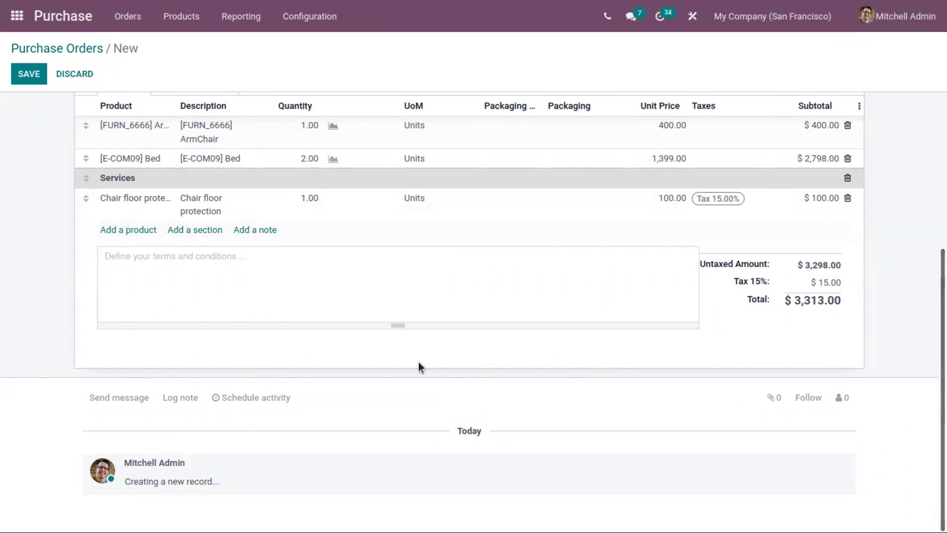
scroll(418, 362, up, 5)
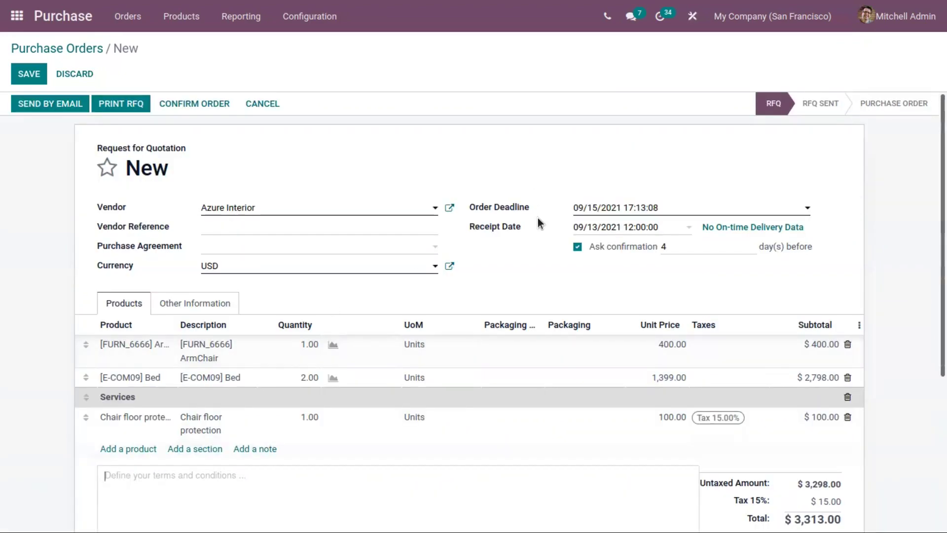
click(43, 72)
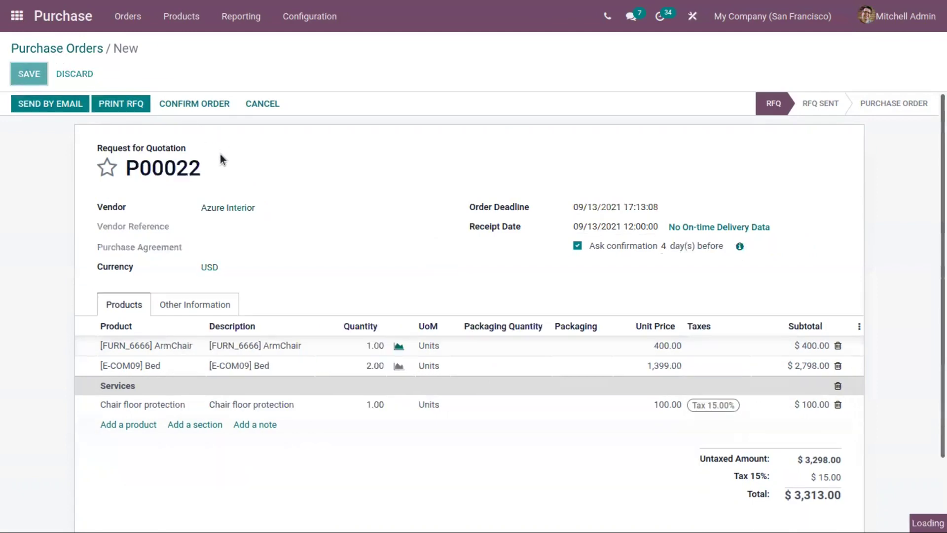
Step: Open the email draft for sending the request for quotation to Azure Interior, read its message and cancel it
click(44, 111)
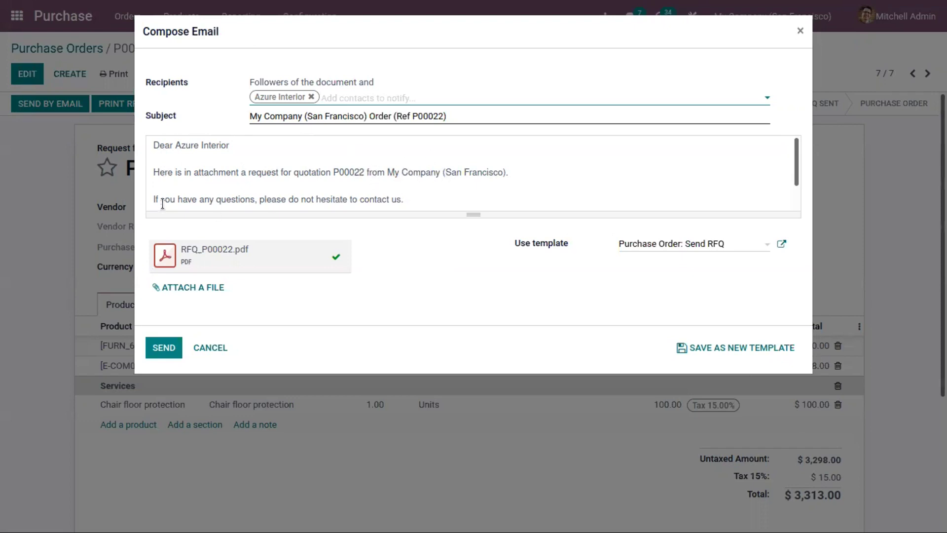
scroll(297, 188, down, 1)
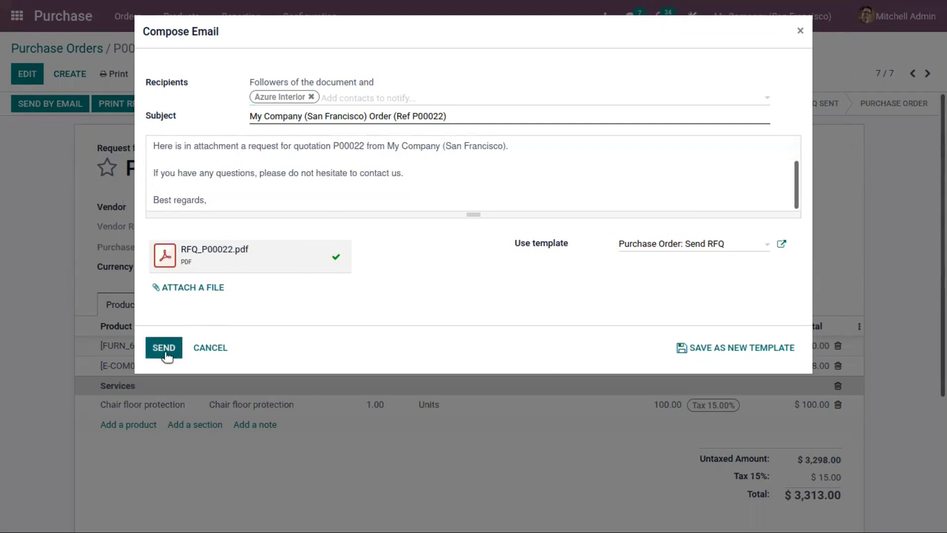
click(201, 348)
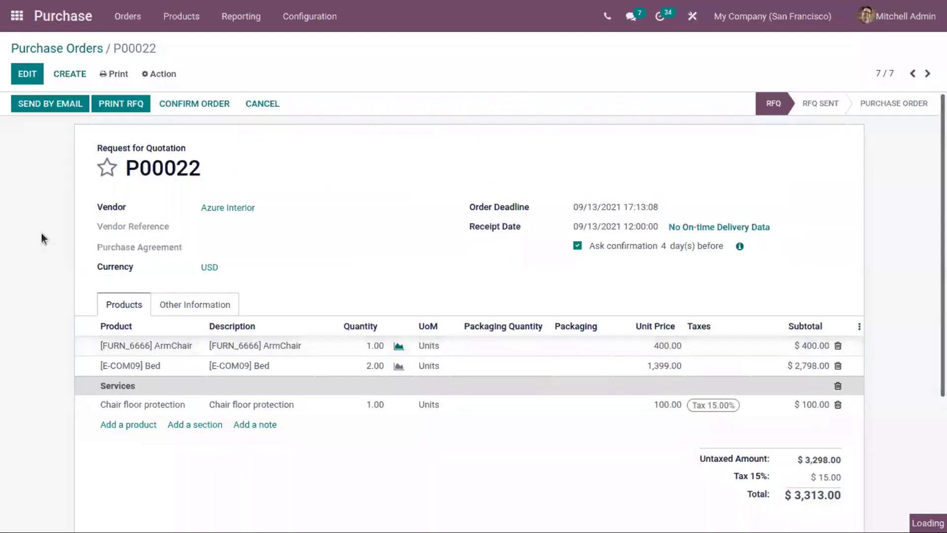
Step: Confirm the request for quotation as a purchase order and open its receipt to check the source document
click(188, 103)
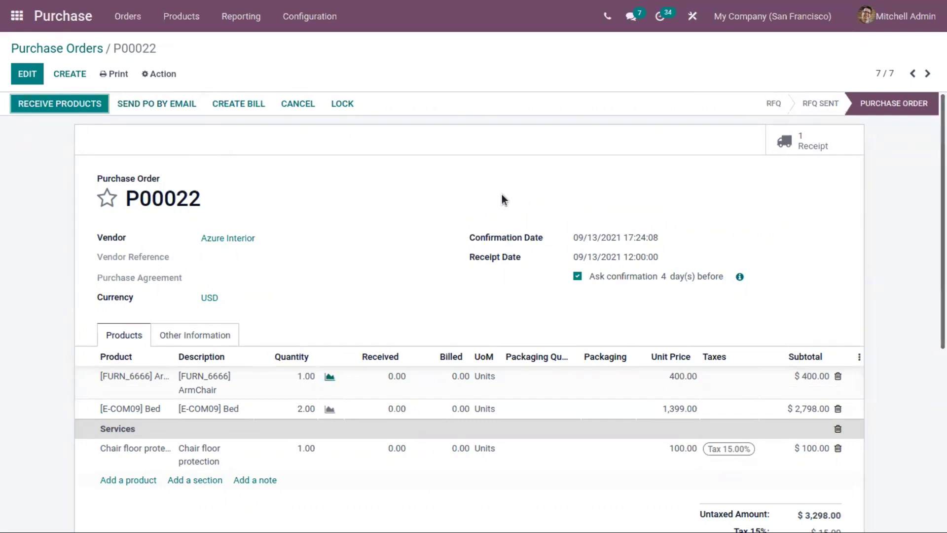
click(62, 103)
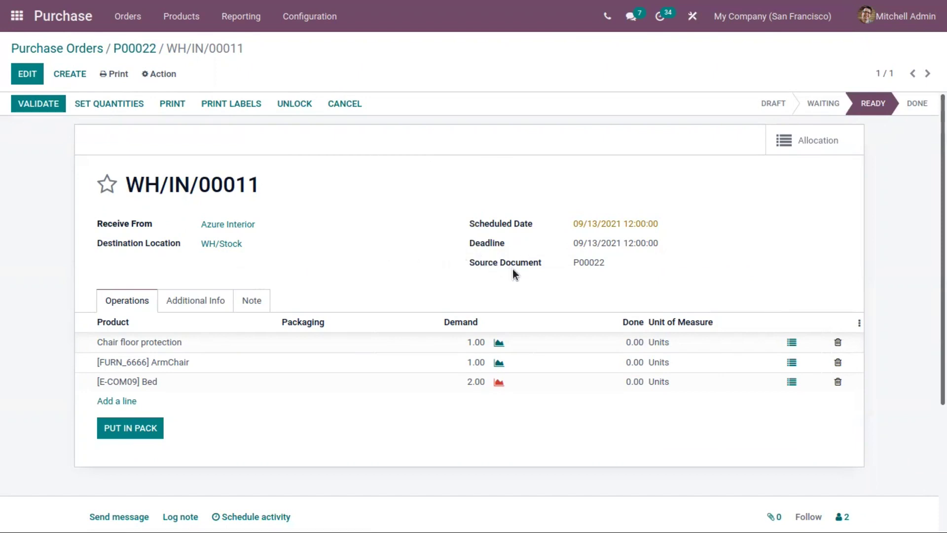
double_click(607, 260)
click(440, 276)
Step: Try to put the receipt's products in a pack with no done quantities entered, and dismiss the dialog
click(792, 342)
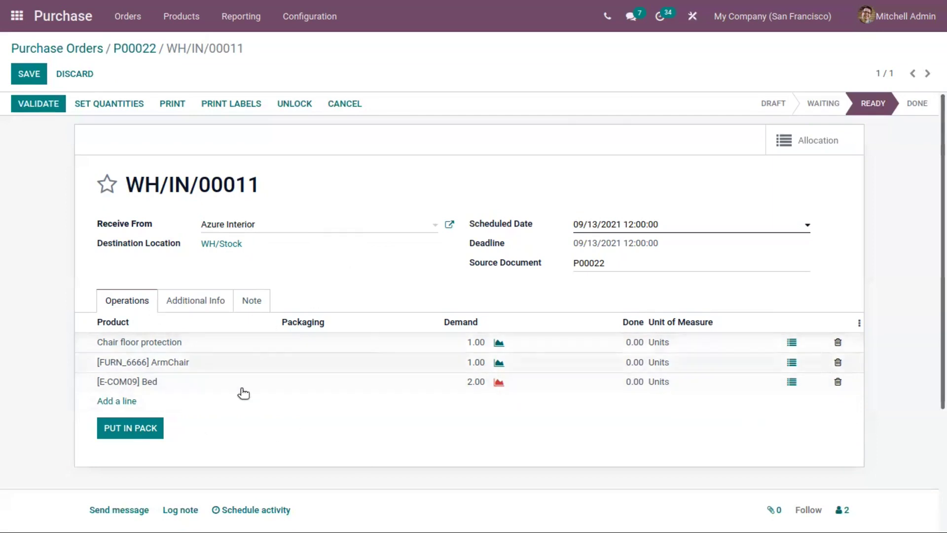
click(140, 429)
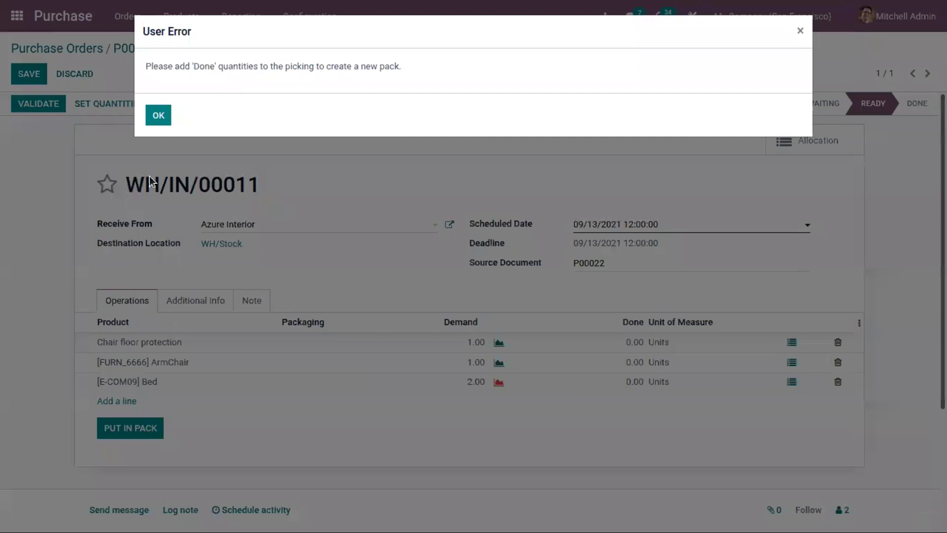
click(154, 126)
click(630, 344)
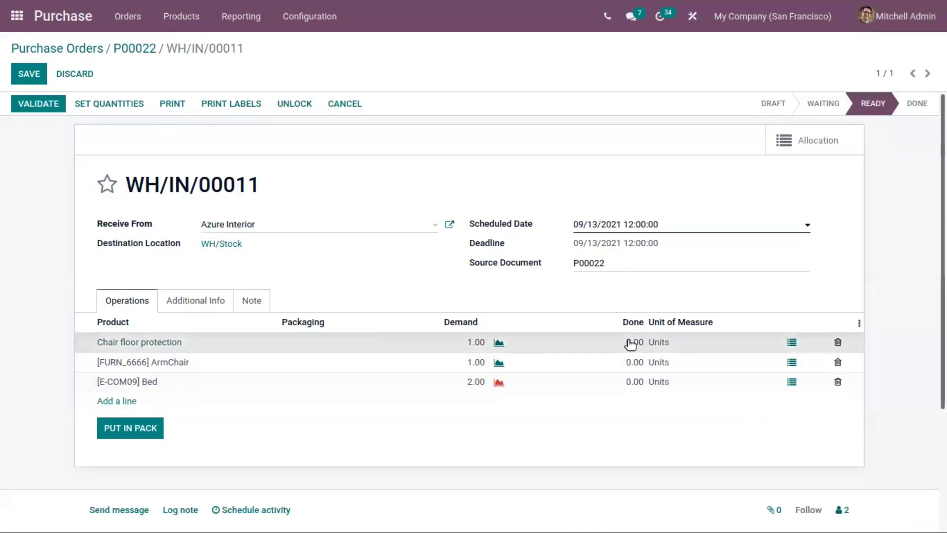
click(412, 176)
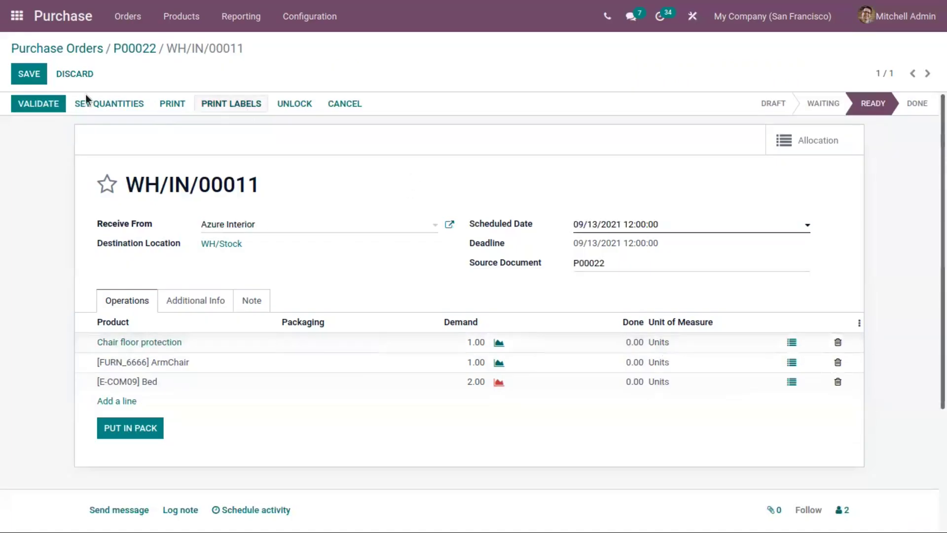
Step: Set the done quantities to the demand, 1 Chair floor protection, 1 ArmChair and 2 Bed, and save the receipt
click(111, 104)
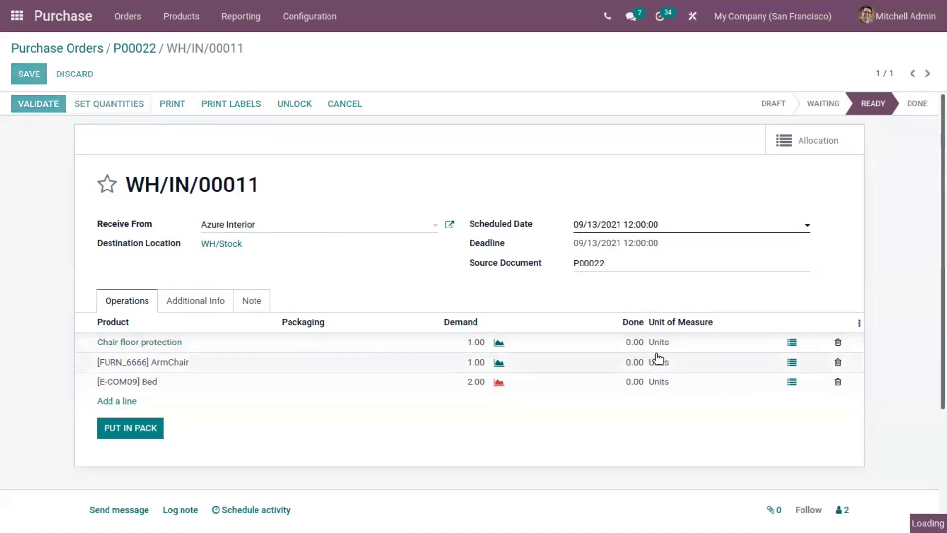
click(638, 347)
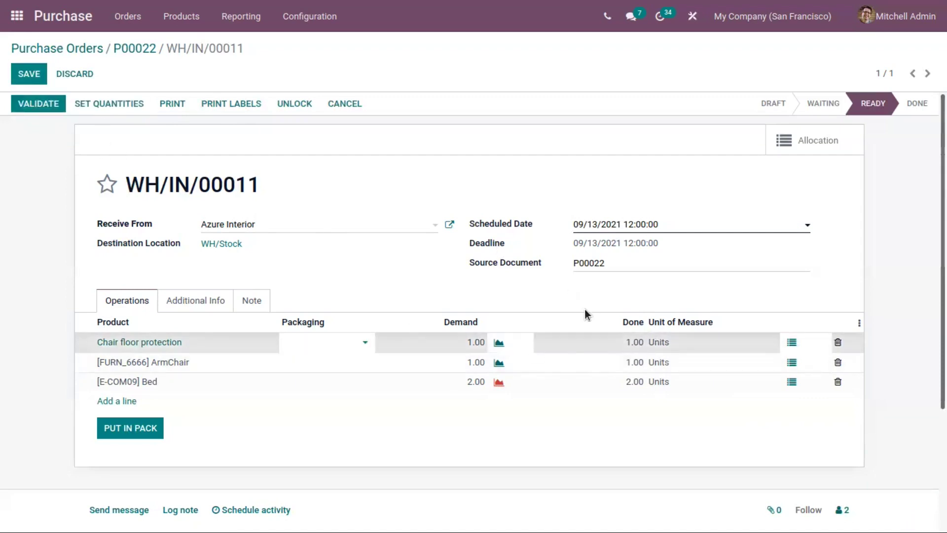
key(alt+s)
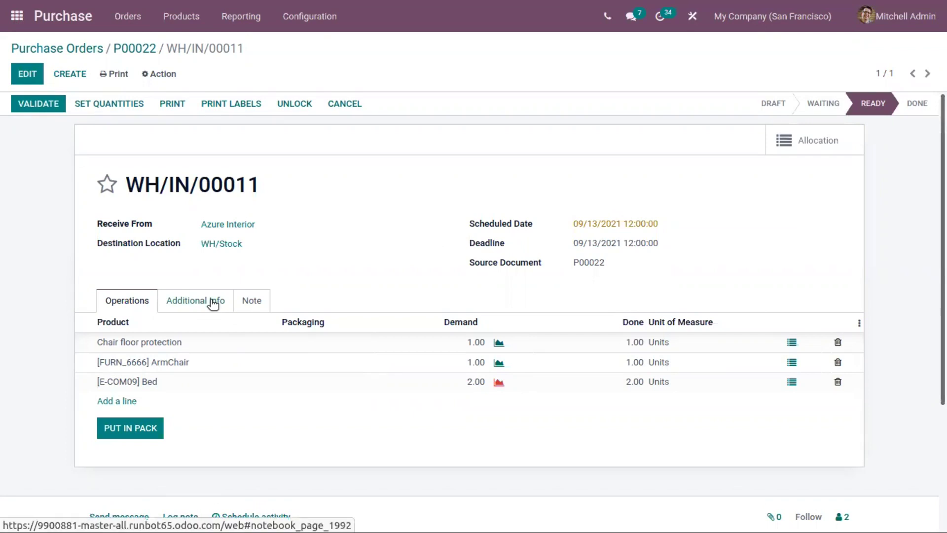
Step: Try Free delivery charges as the carrier in the receipt's shipping information, and clear the carrier again
click(213, 303)
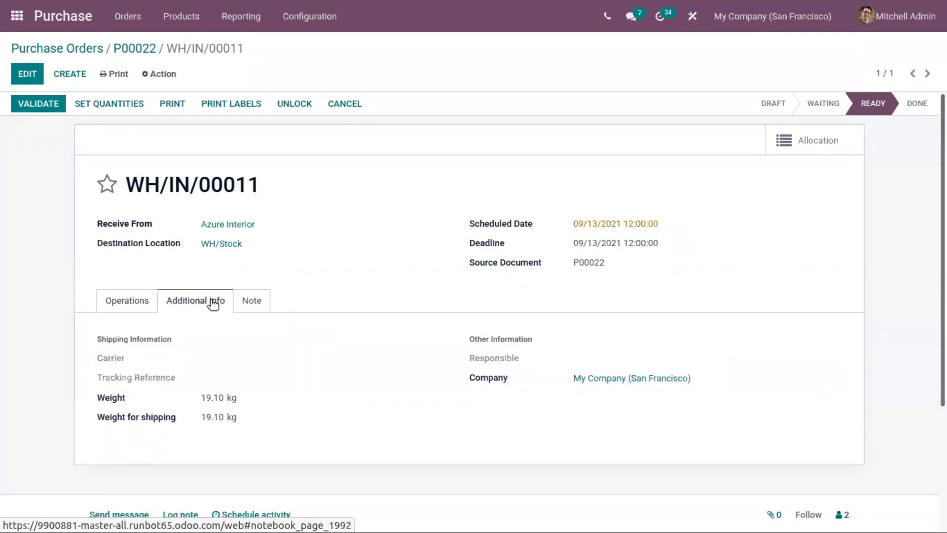
click(23, 79)
click(223, 363)
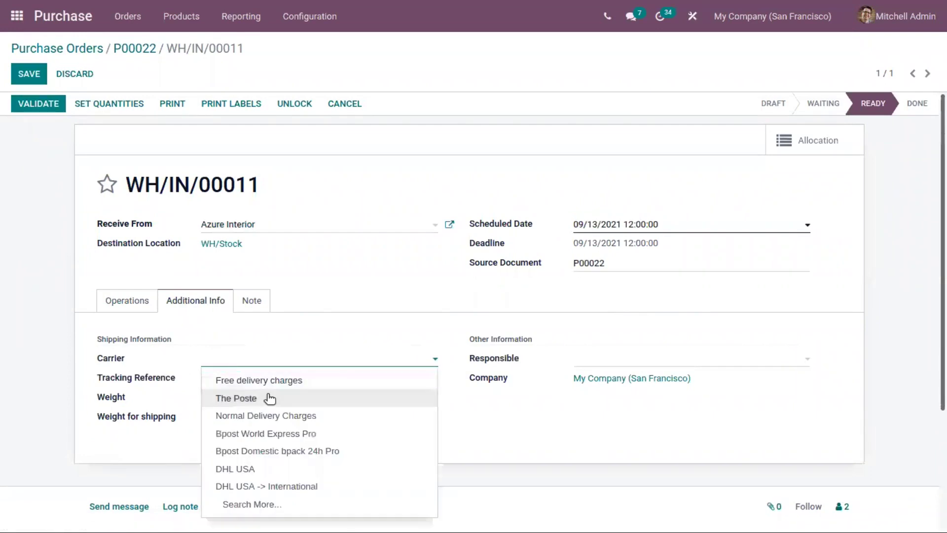
click(267, 380)
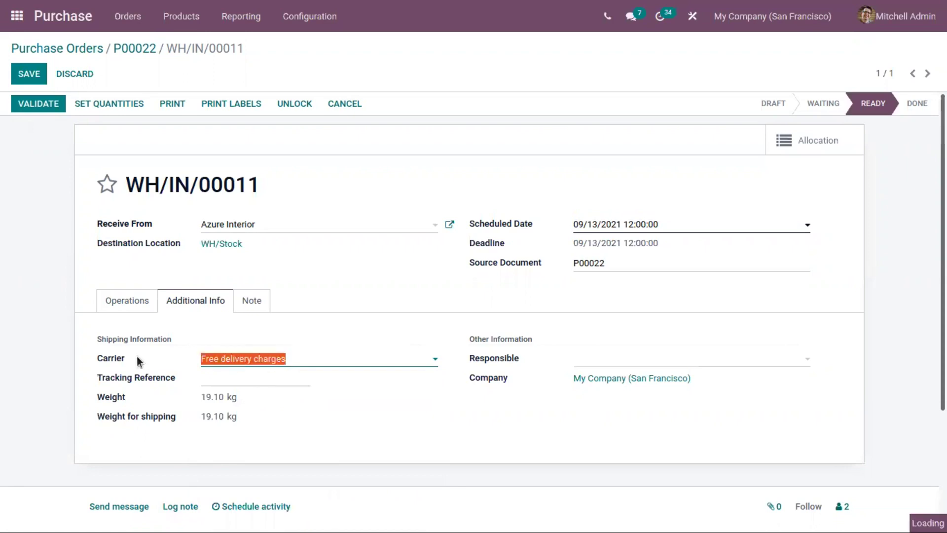
key(BackSpace)
click(159, 372)
click(162, 394)
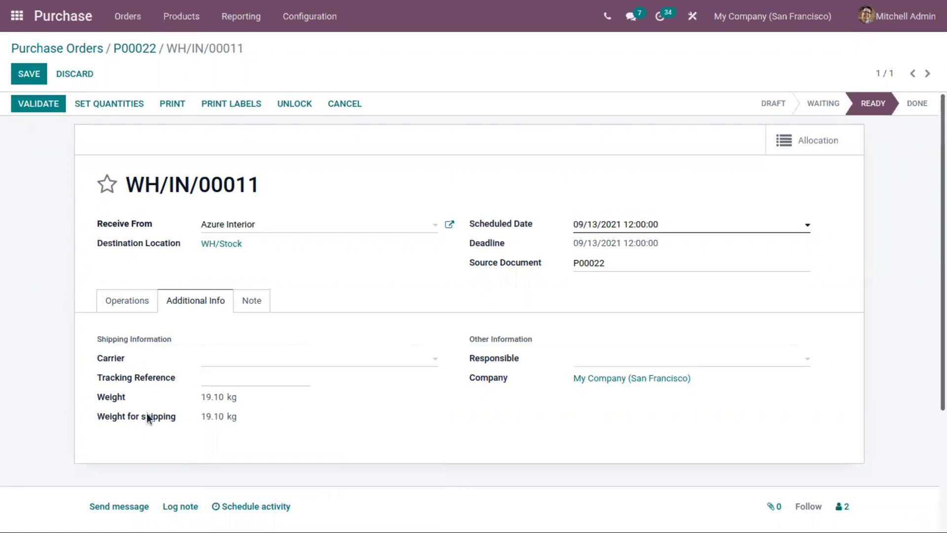
Step: Look at the receipt's Responsible field and internal note area, and return to its operations
click(590, 362)
click(524, 360)
click(249, 303)
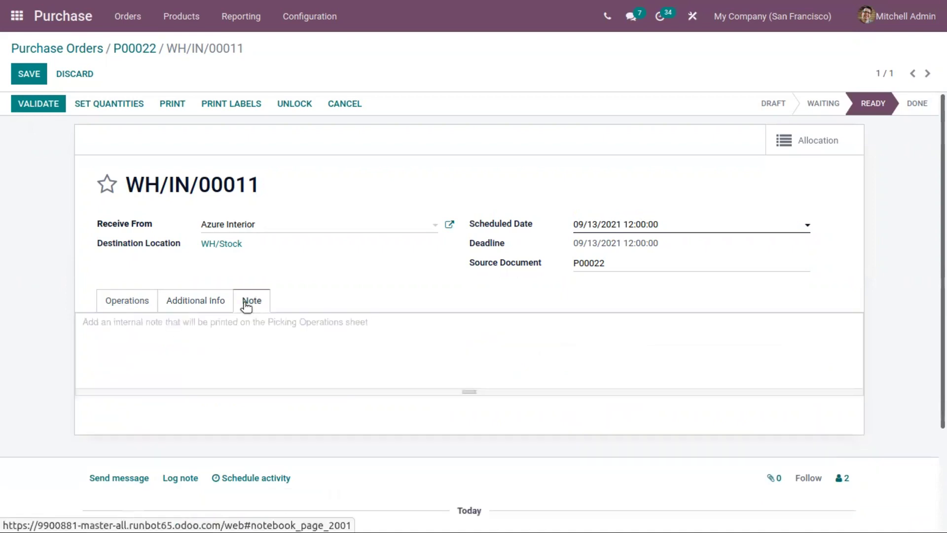
click(122, 303)
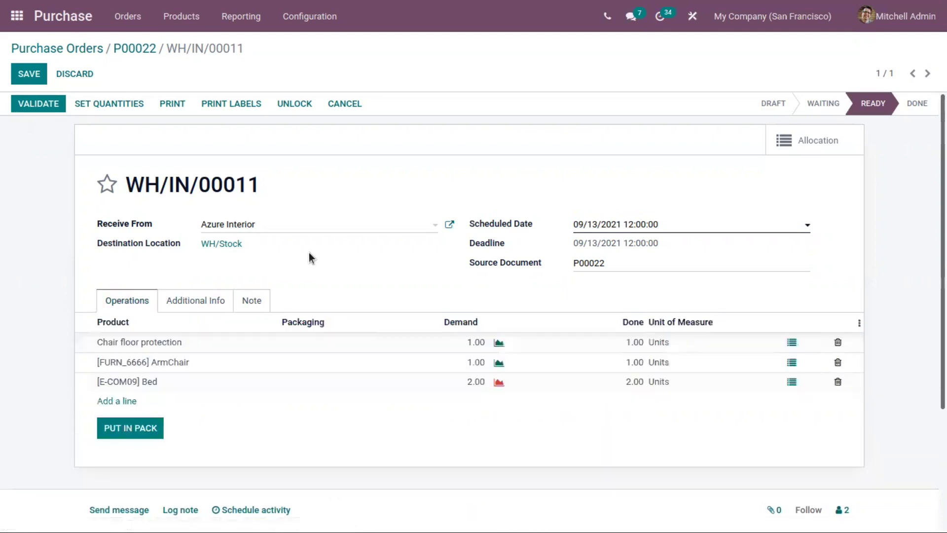
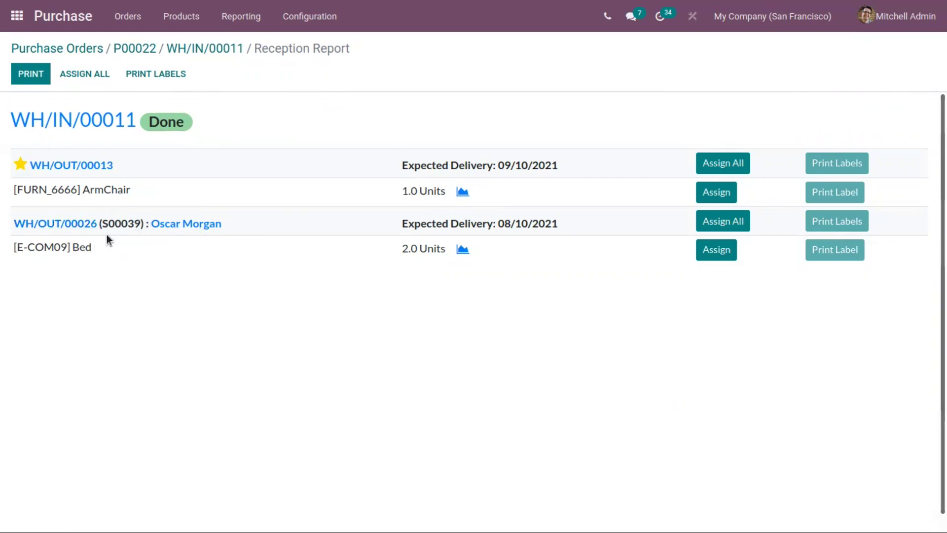
Step: Unreserve the Bed stock held for S00039 in the product's forecasted report, and return to the reception report
click(463, 250)
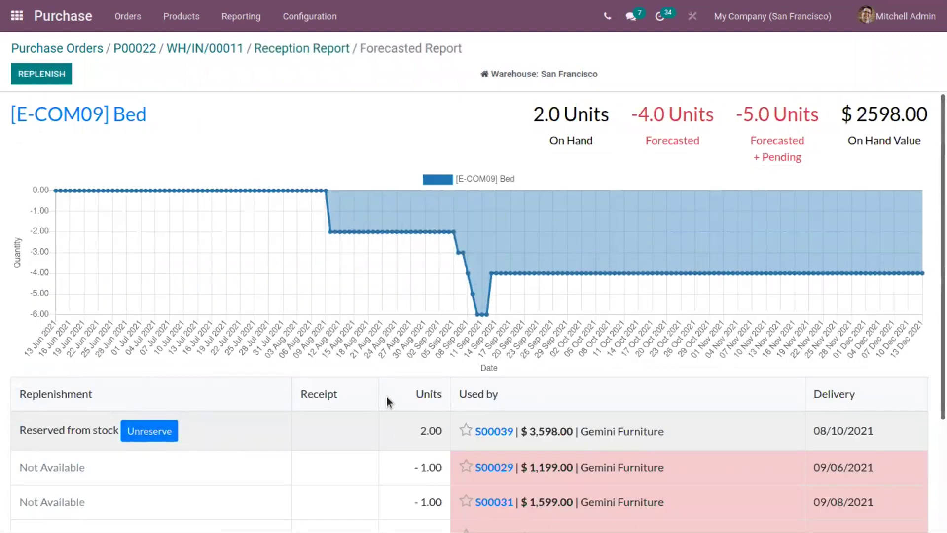
click(160, 431)
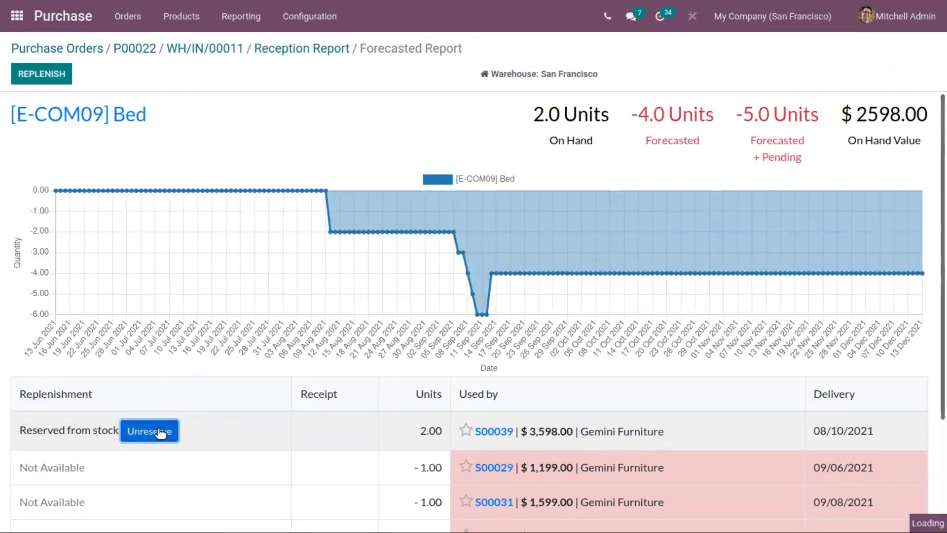
click(323, 49)
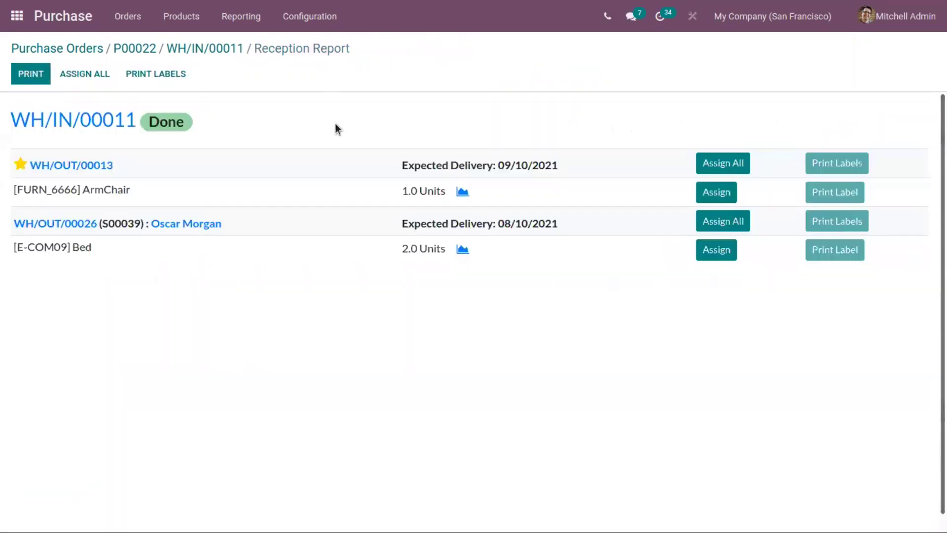
Step: Go back to receipt WH/IN/00011 and view its product allocation
click(197, 49)
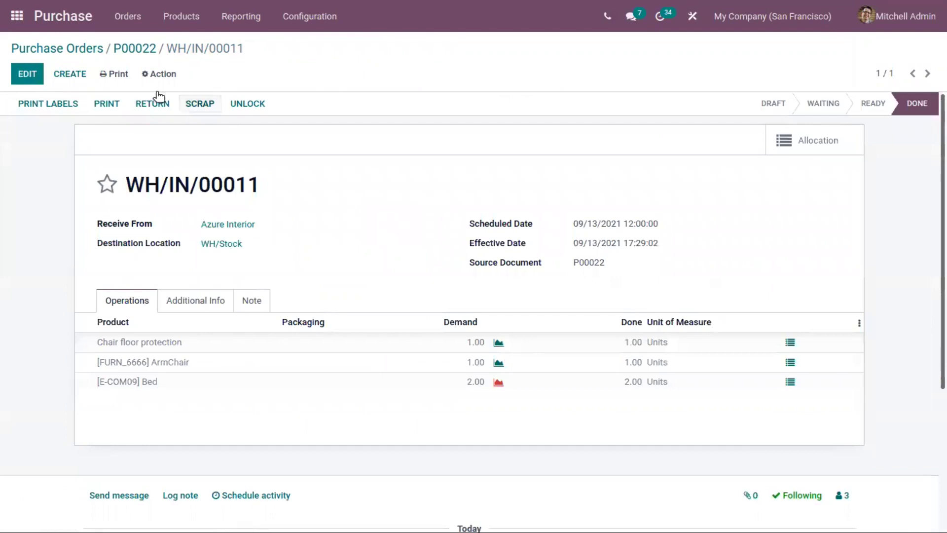
click(827, 144)
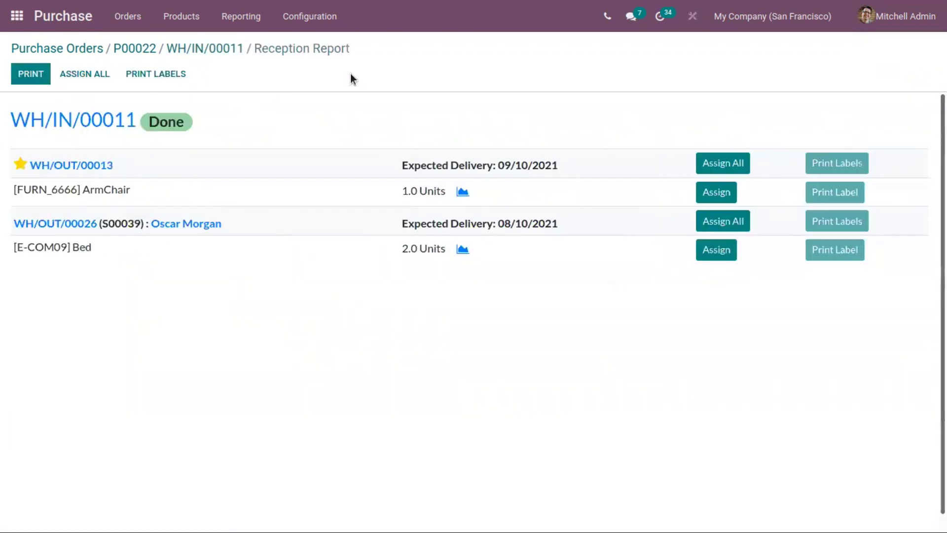
Step: Look through the Purchase settings for the reception report option
click(313, 20)
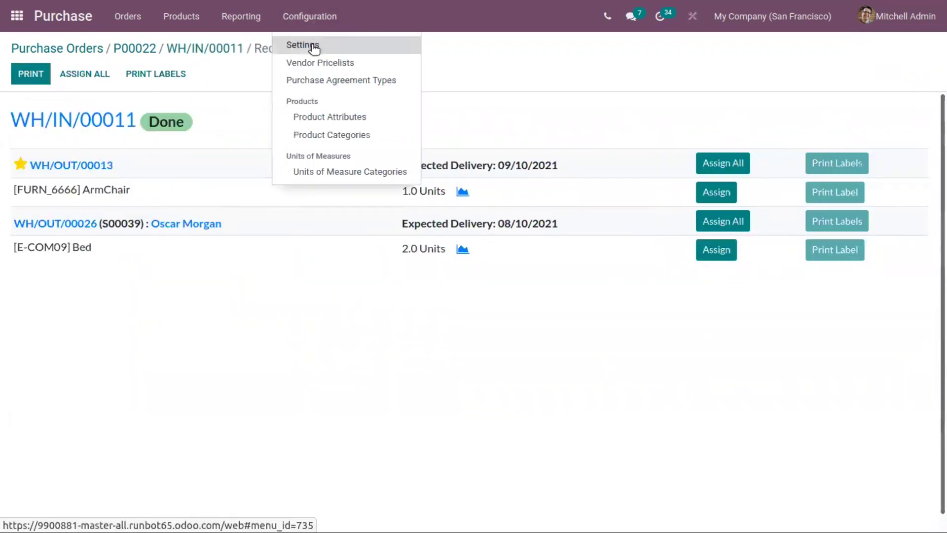
click(314, 45)
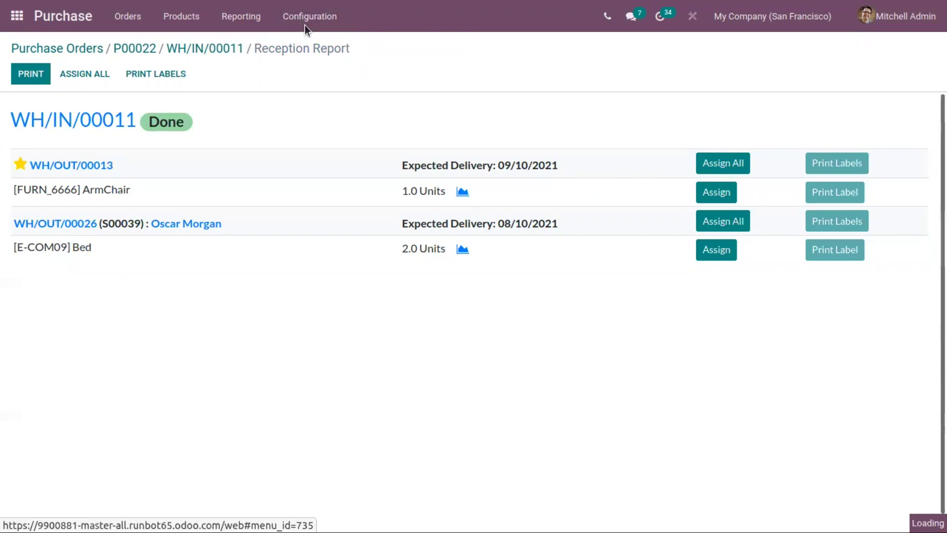
scroll(516, 158, down, 2)
scroll(518, 158, down, 1)
text(re)
Step: Switch to the Inventory app and find the Show Reception Report at Validation option in its operations settings
click(17, 18)
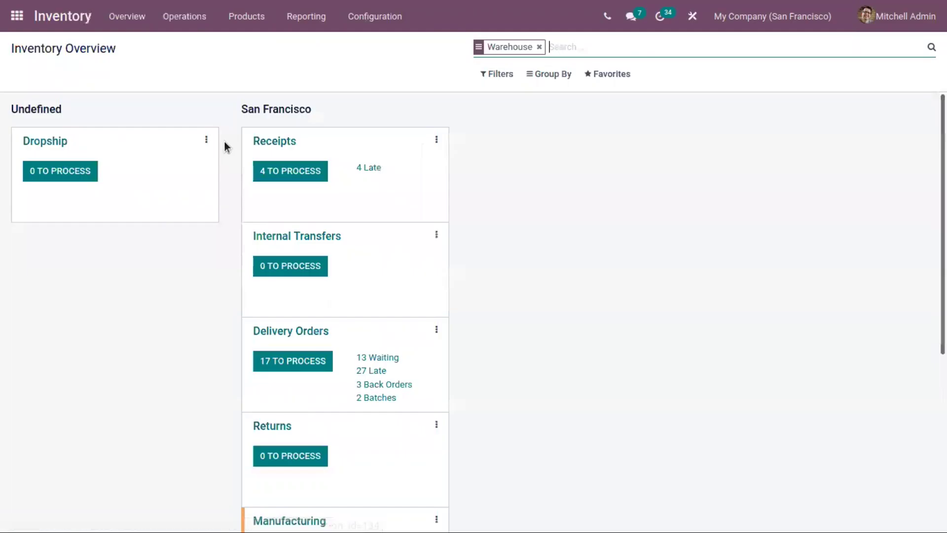
click(352, 16)
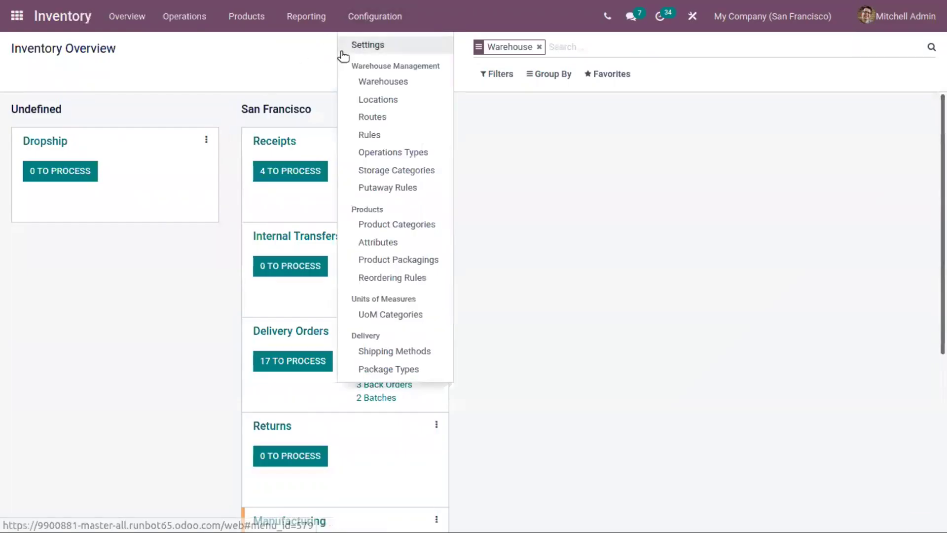
click(345, 44)
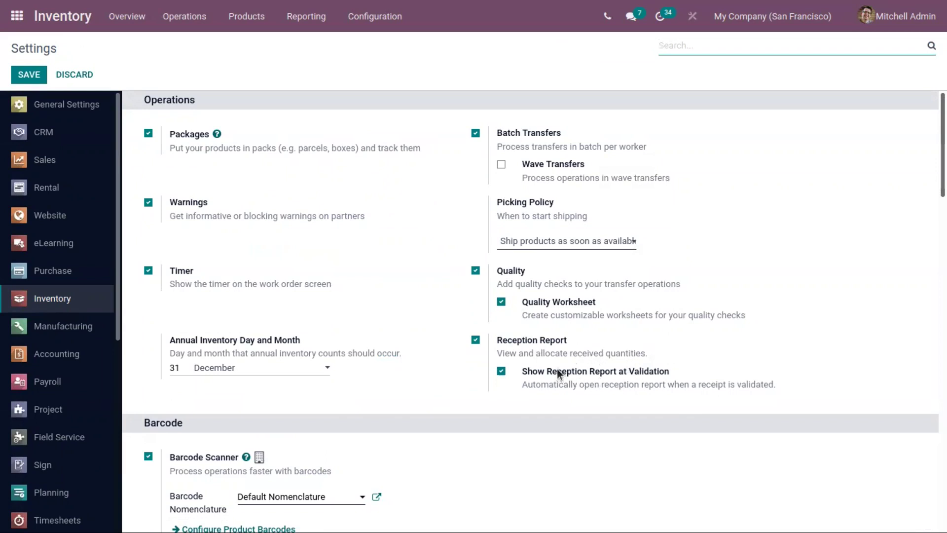
drag(521, 371, 665, 371)
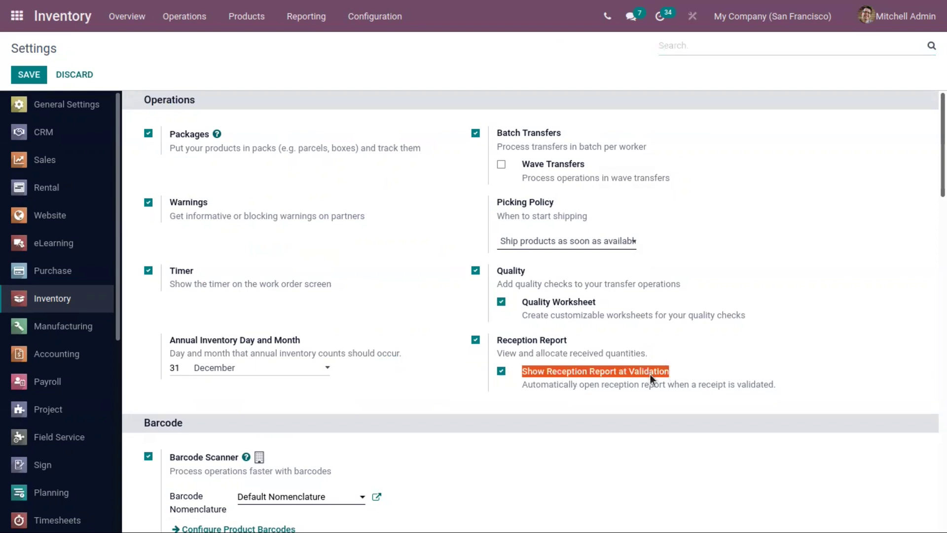
click(671, 372)
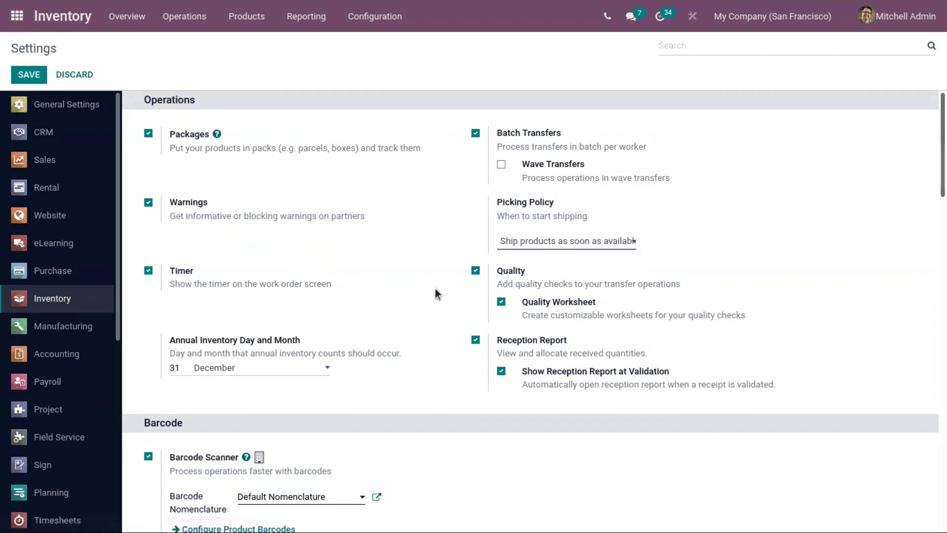
Step: Switch to the Purchase app and open Azure Interior's confirmed purchase order P00022
drag(496, 353, 736, 424)
click(763, 337)
click(17, 16)
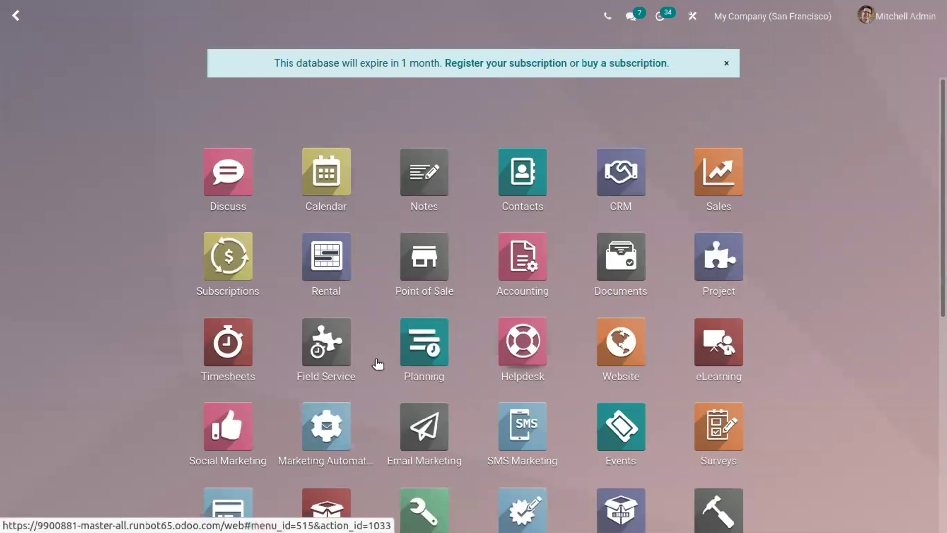
scroll(365, 356, down, 3)
click(235, 351)
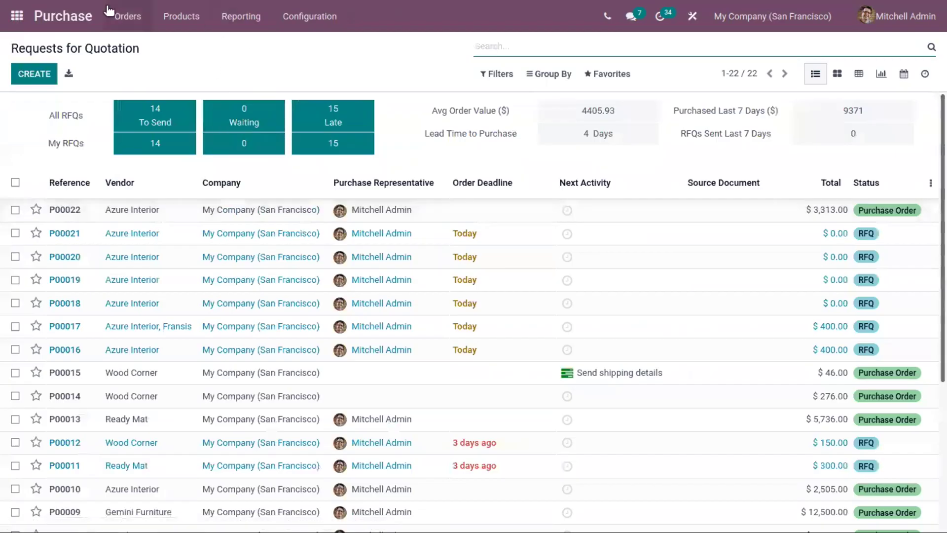
click(180, 217)
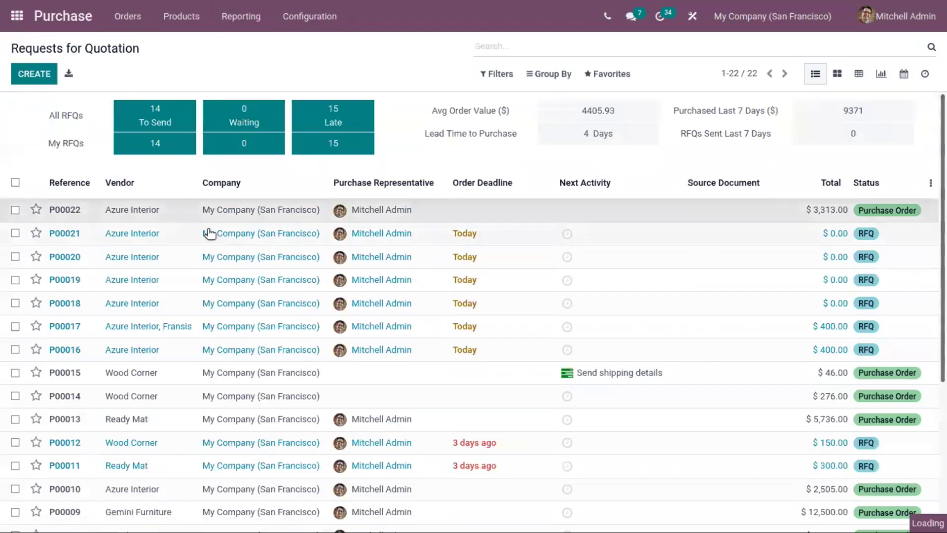
Step: Open the order's receipt WH/IN/00011, unlock it, and go back to purchase order P00022
click(814, 147)
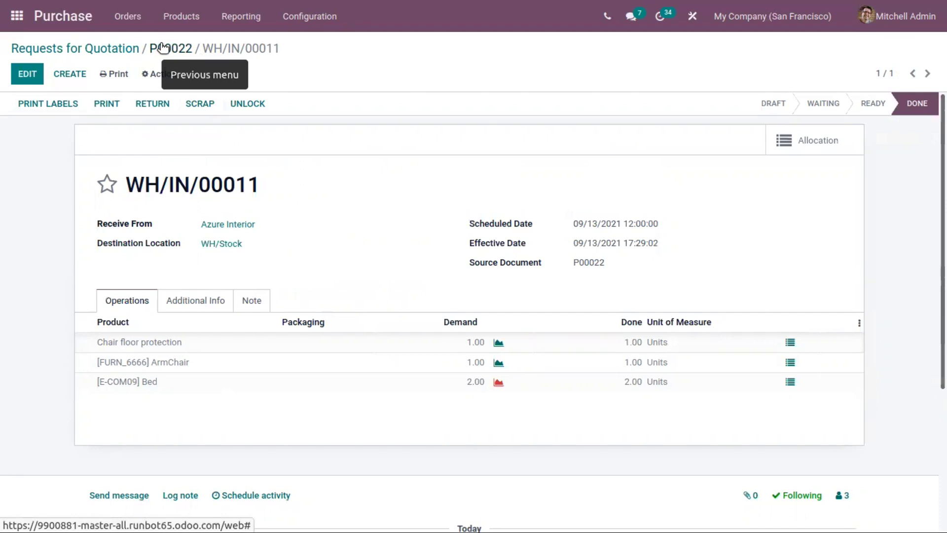
click(253, 103)
click(176, 50)
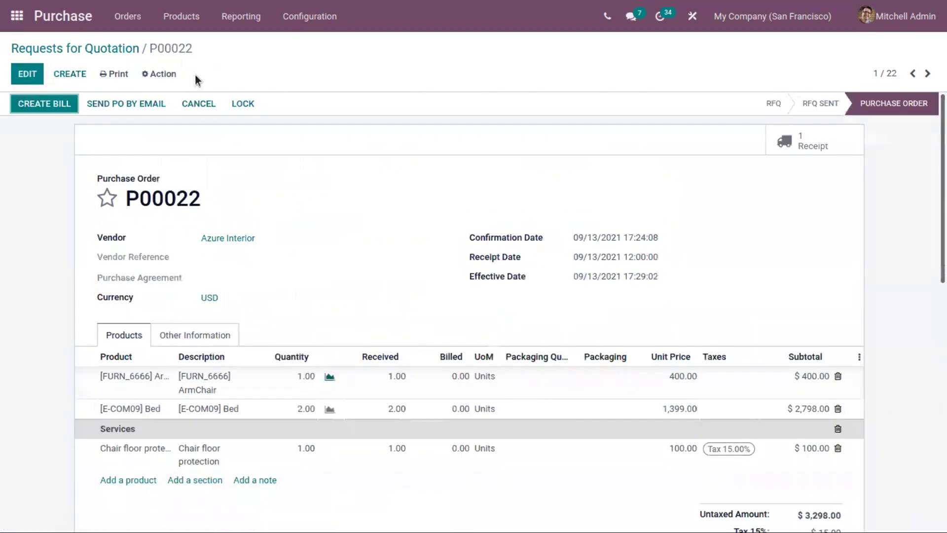
Step: Open the ArmChair product from the order's receipt and check the vendor bill control policy in its purchase details
click(30, 105)
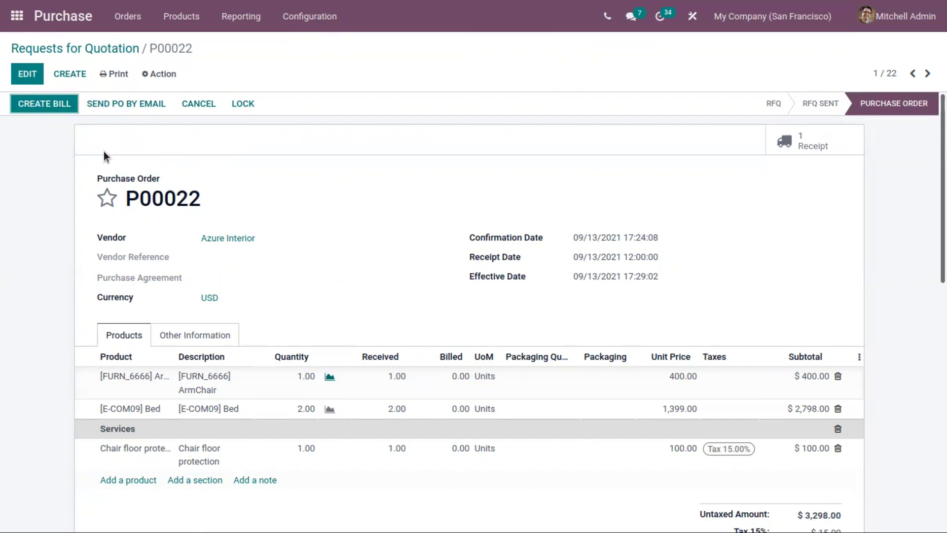
key(alt+a)
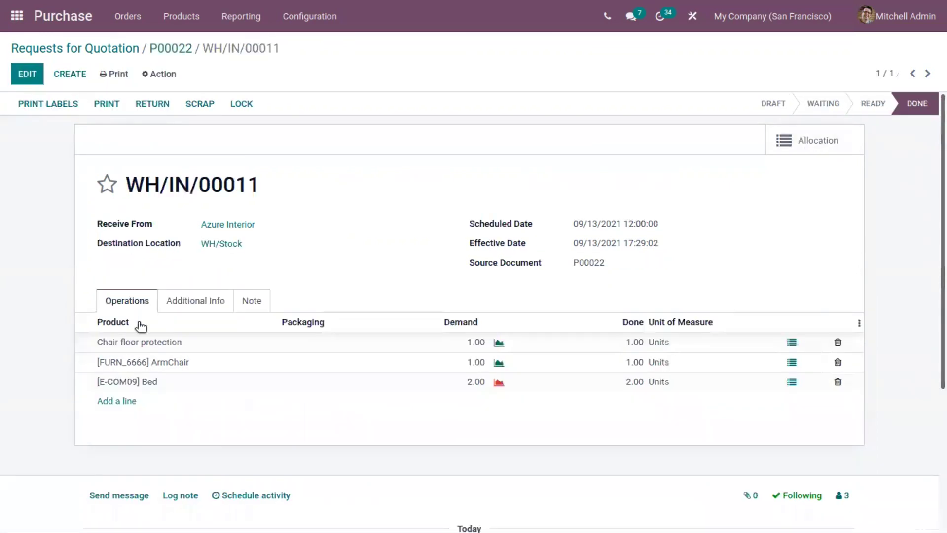
click(159, 364)
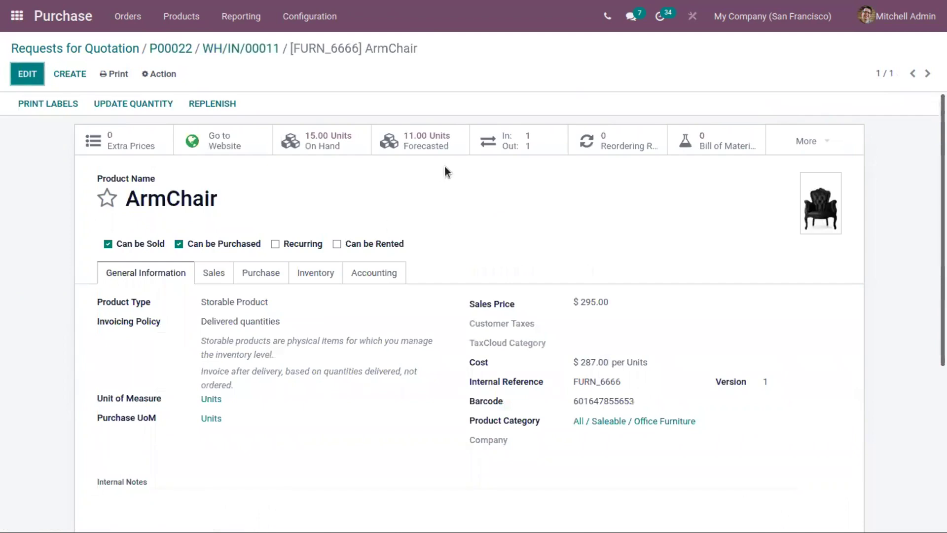
click(262, 273)
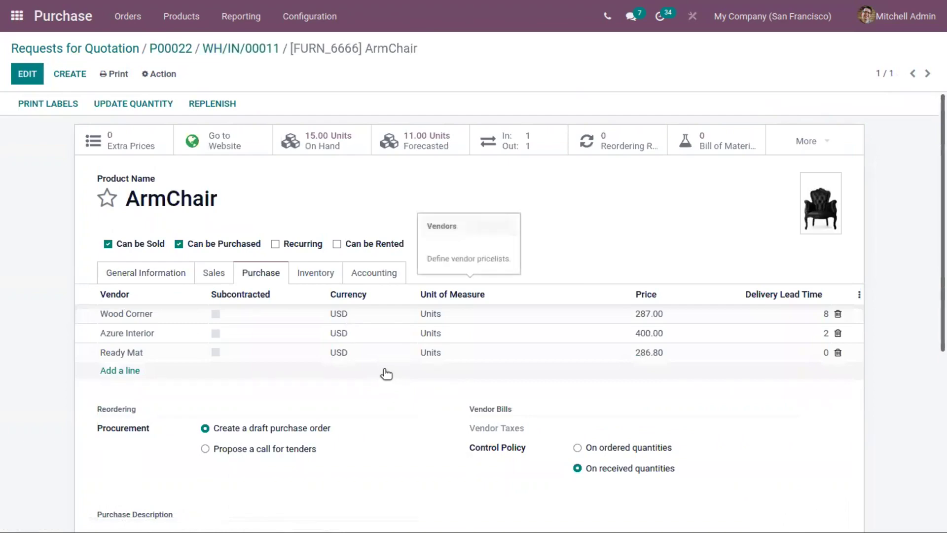
scroll(387, 373, down, 2)
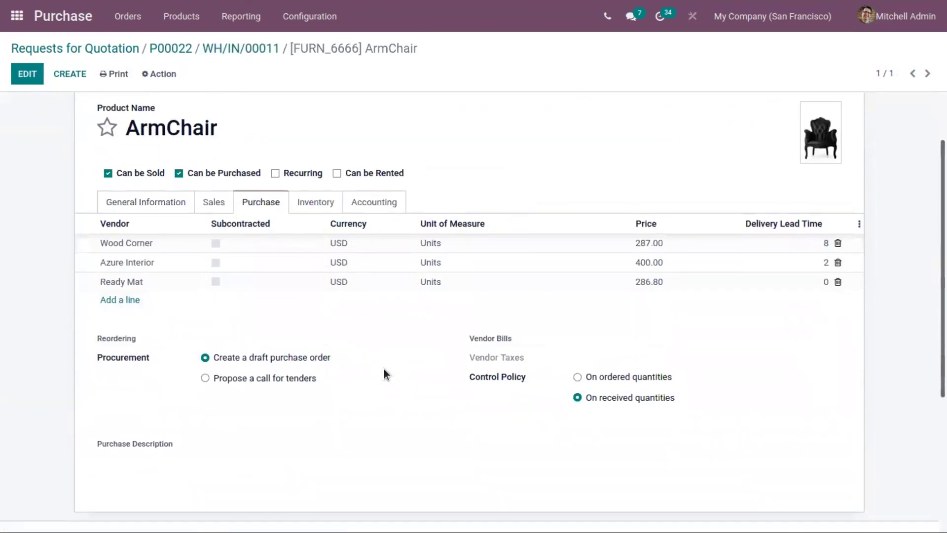
scroll(383, 369, down, 3)
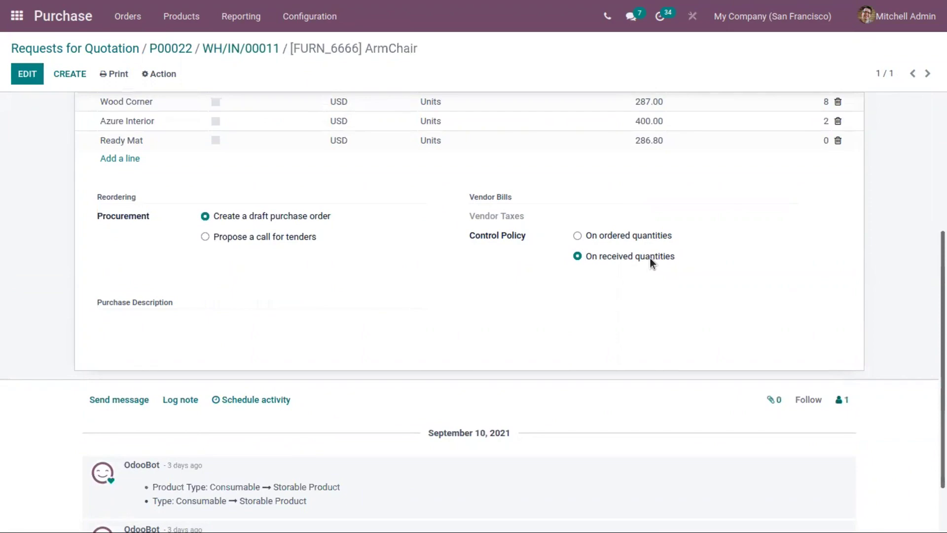
scroll(359, 217, up, 5)
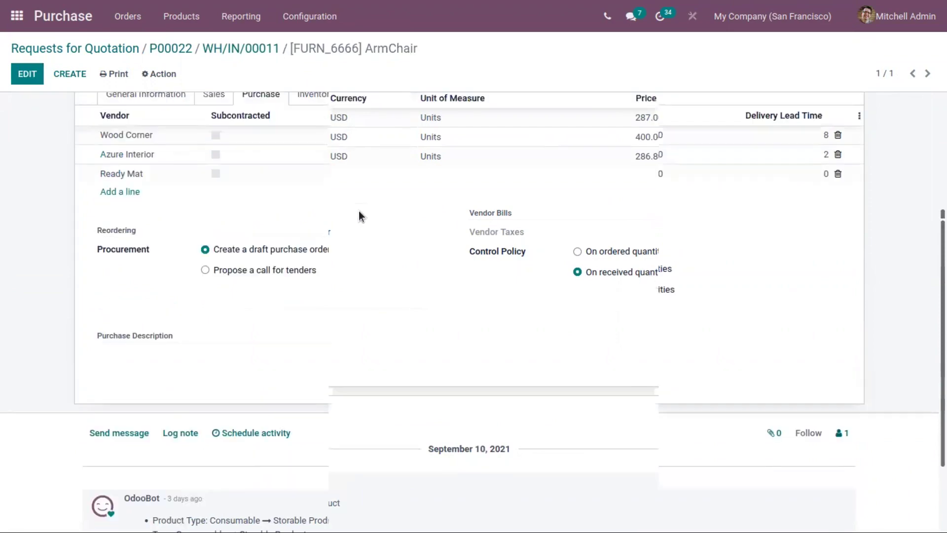
Step: Examine the Bill Control policy in the invoicing section of the Purchase settings
click(291, 18)
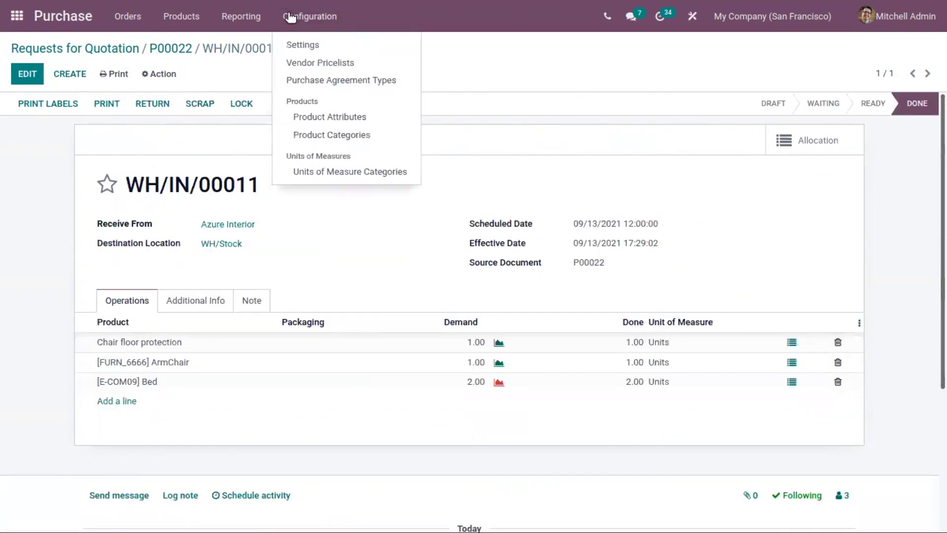
click(314, 45)
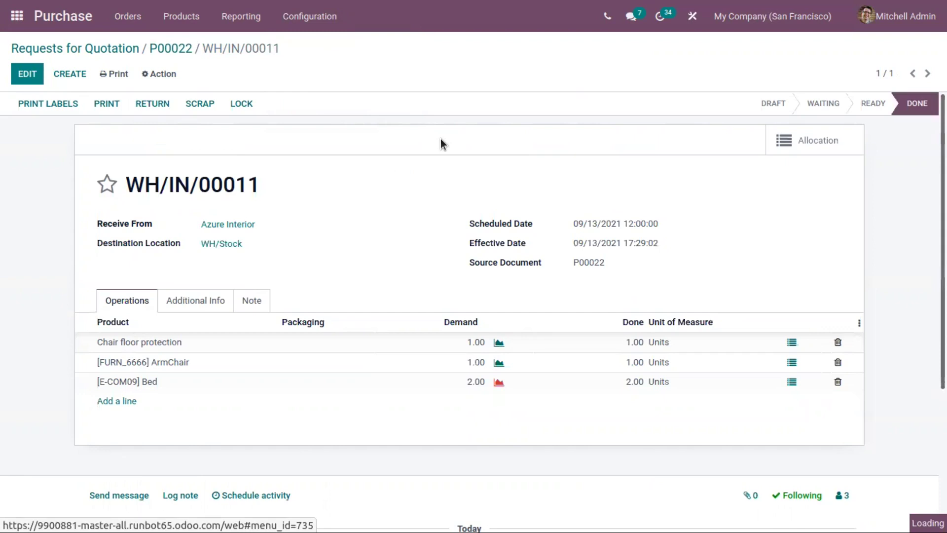
scroll(478, 357, down, 2)
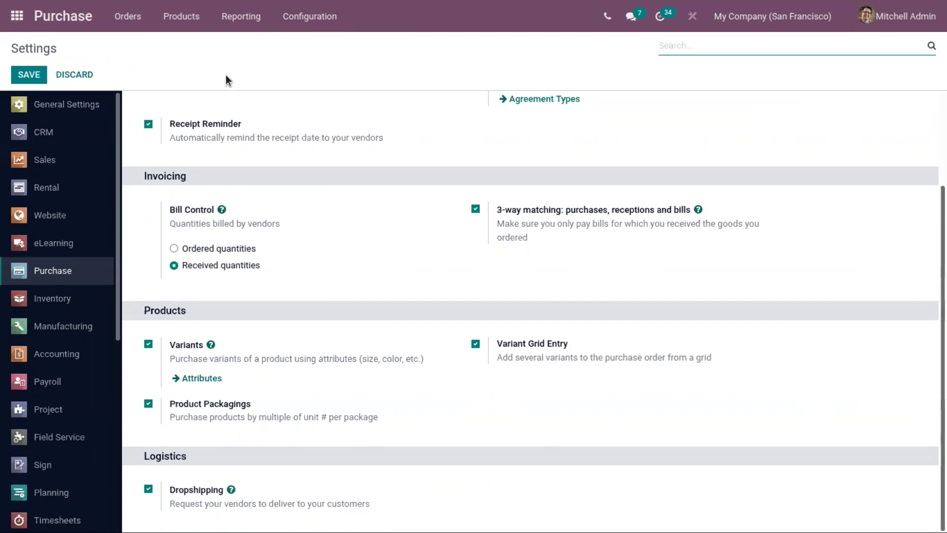
Step: Show the list of purchase orders and open Azure Interior's order P00022
click(178, 20)
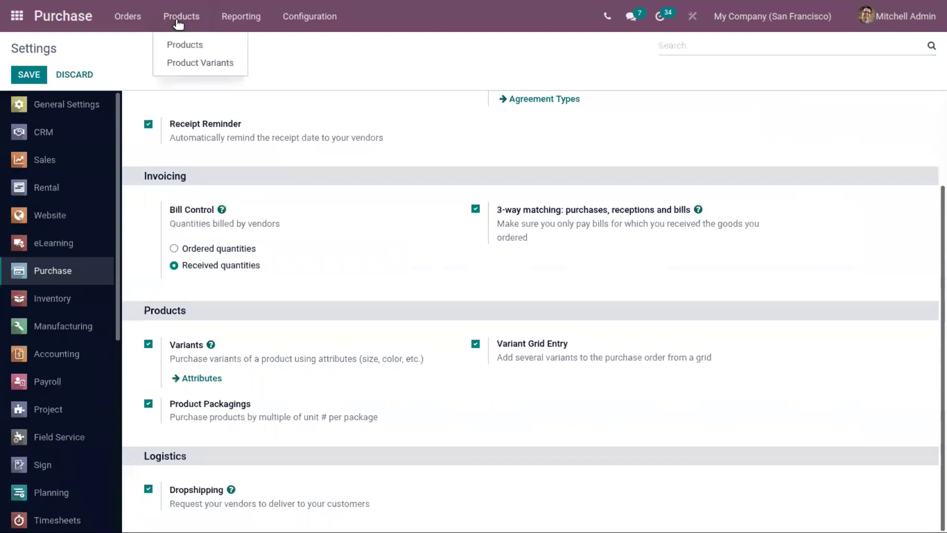
mouse_move(130, 17)
click(163, 46)
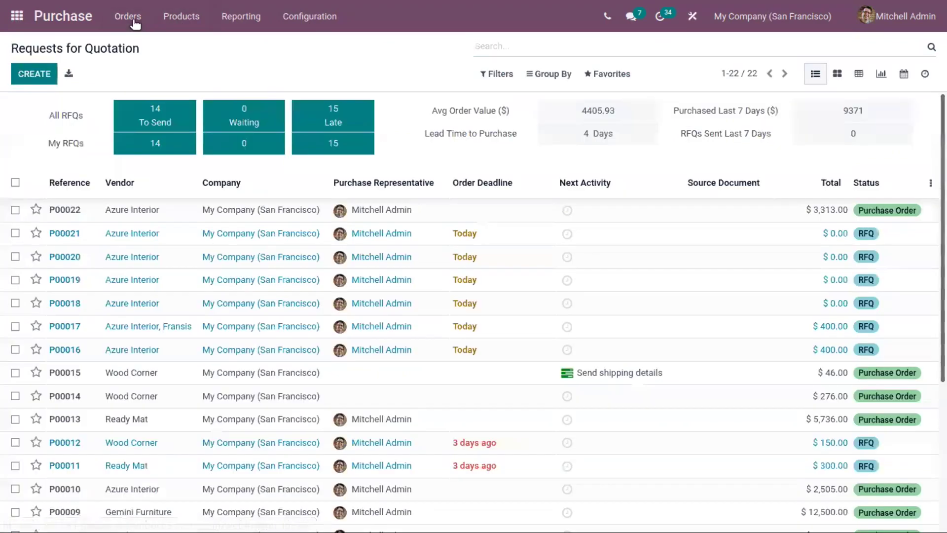
click(130, 20)
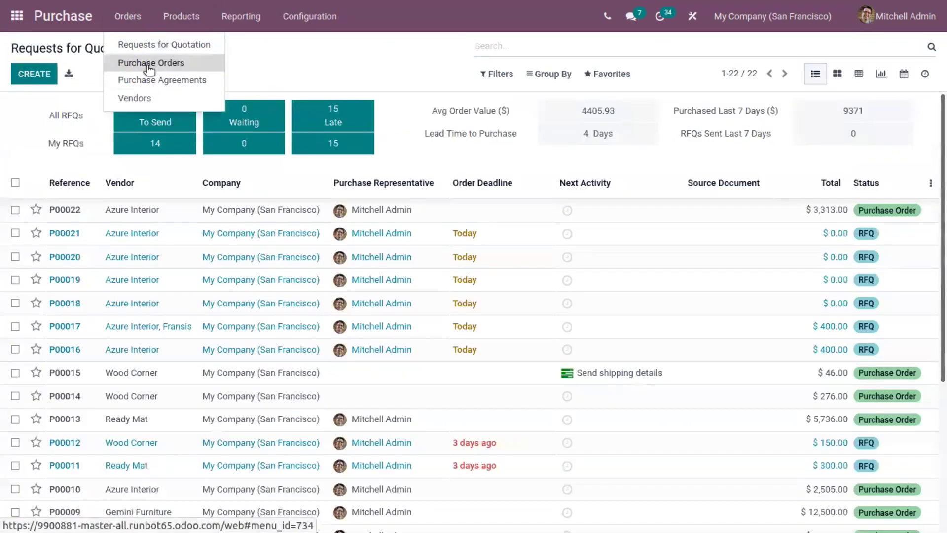
click(150, 64)
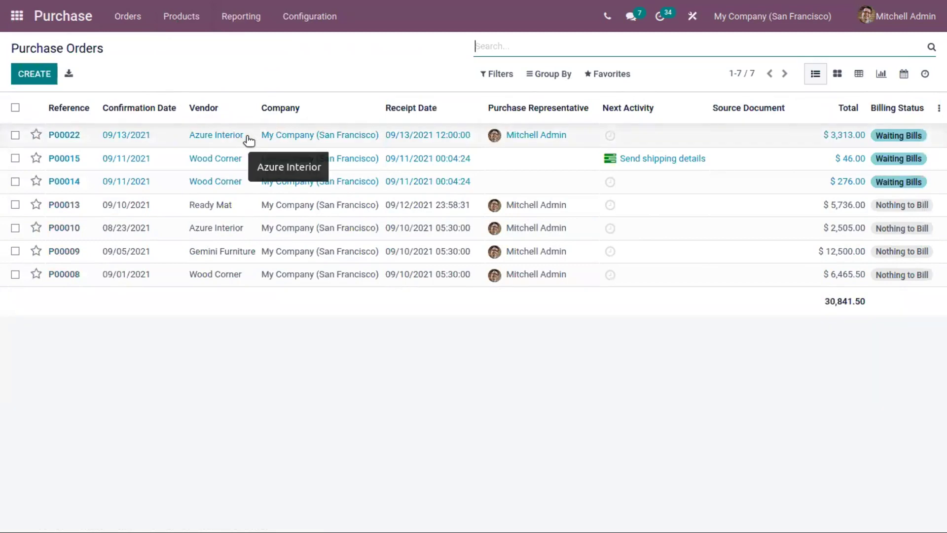
click(250, 141)
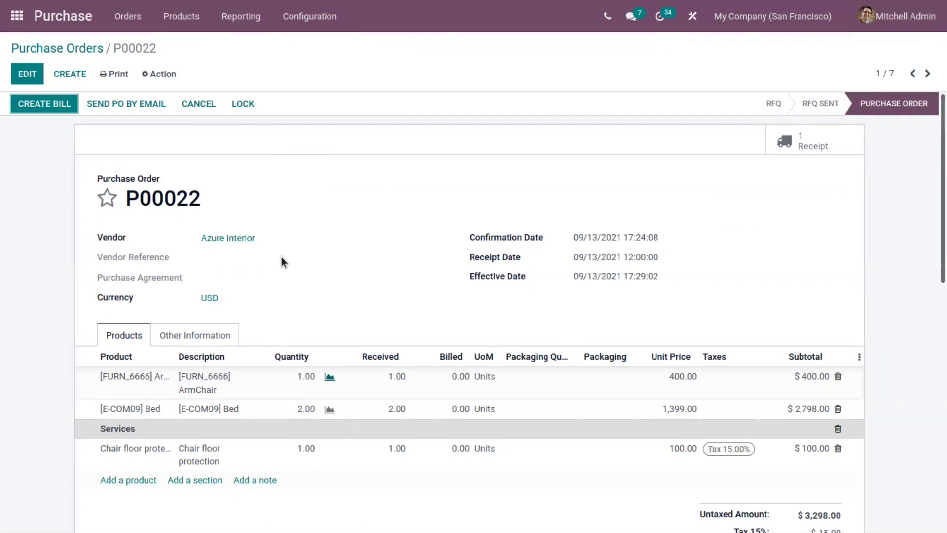
Step: Check the 3-way matching option for purchases, receptions and bills in the Purchase settings
click(298, 18)
click(302, 45)
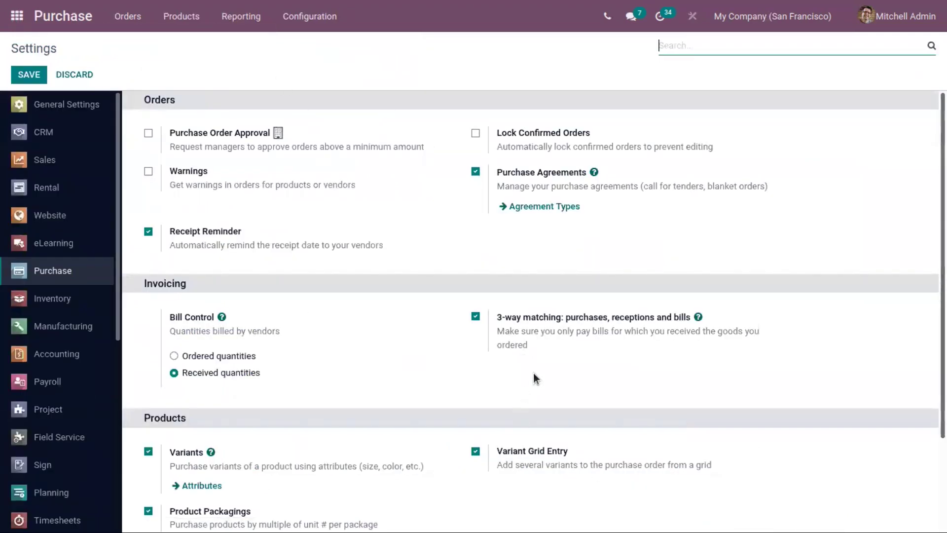
scroll(534, 373, down, 2)
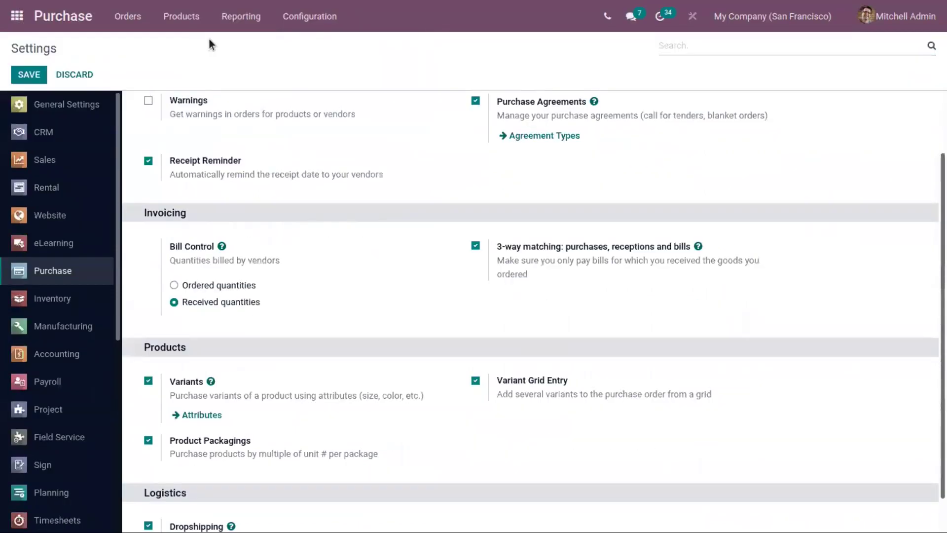
Step: Leave the Purchase settings and reopen purchase order P00022 from the purchase orders
click(175, 22)
click(125, 22)
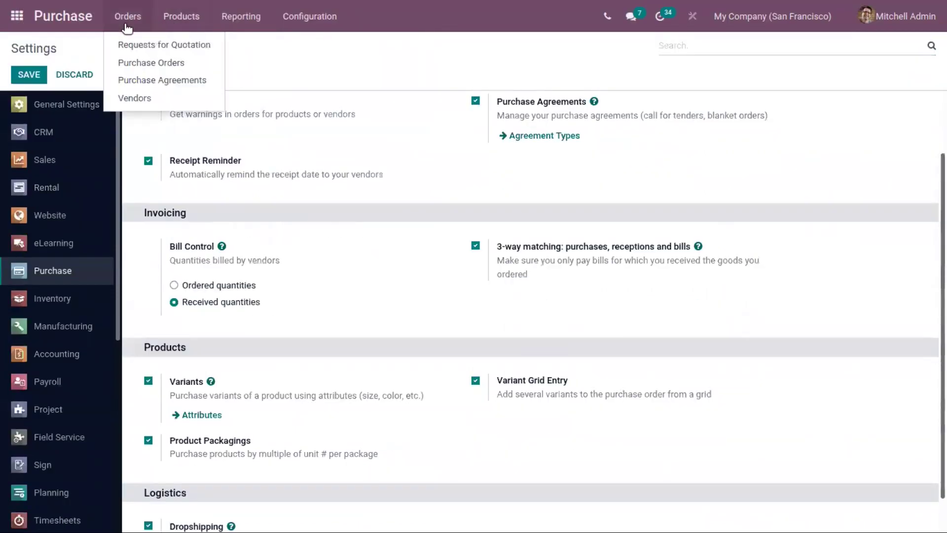
click(165, 67)
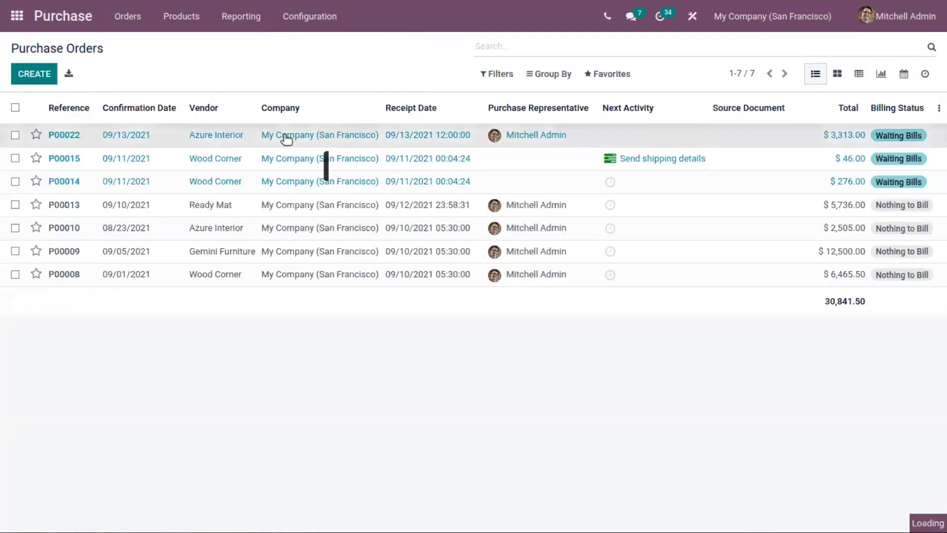
click(325, 138)
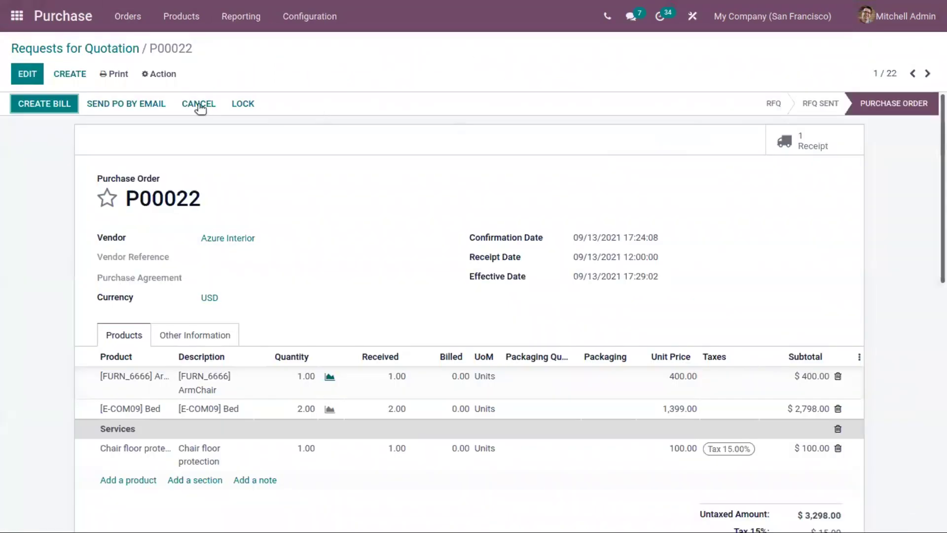
Step: Switch to the Accounting app and show the list of vendor bills
click(15, 15)
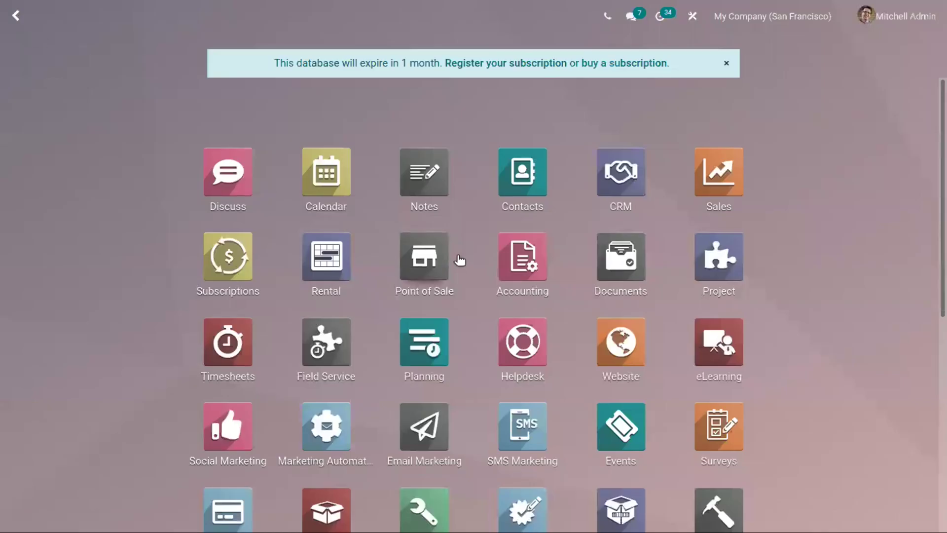
scroll(570, 345, down, 2)
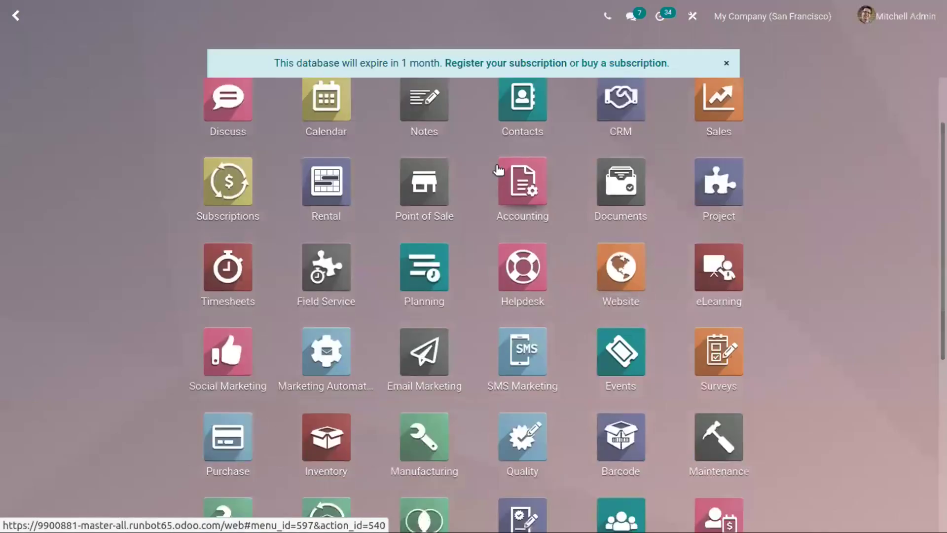
click(501, 176)
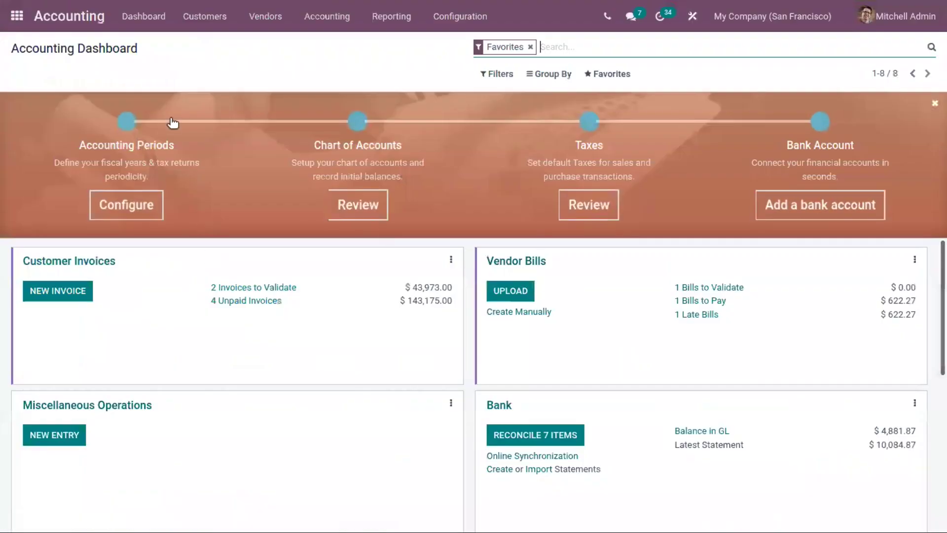
click(281, 17)
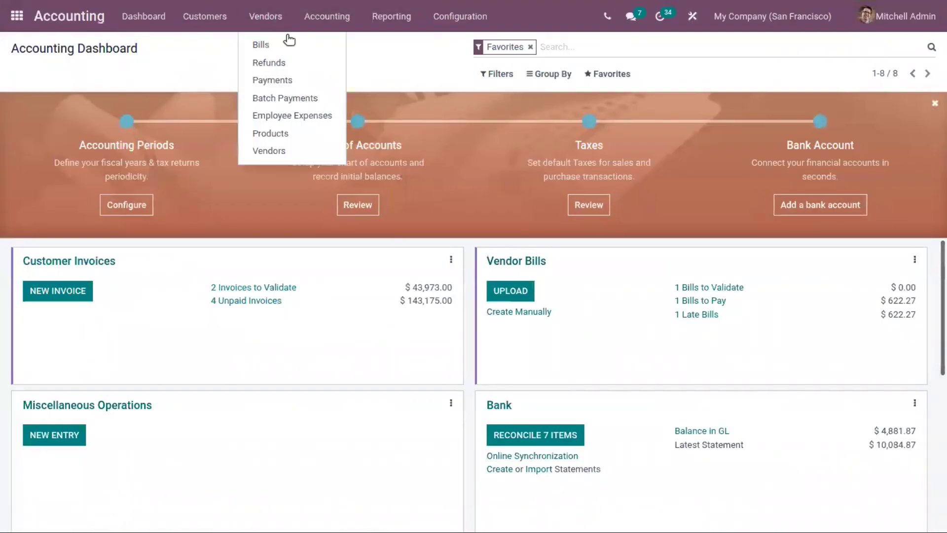
click(261, 45)
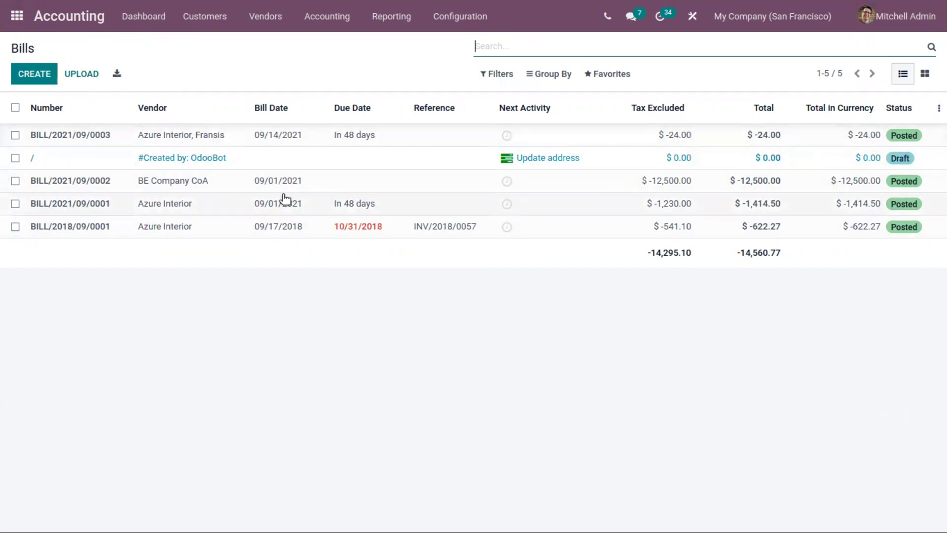
Step: Register a manual Bank payment of $12,500.00 dated 09/13/2021 for BE Company CoA's vendor bill BILL/2021/09/0002
click(228, 180)
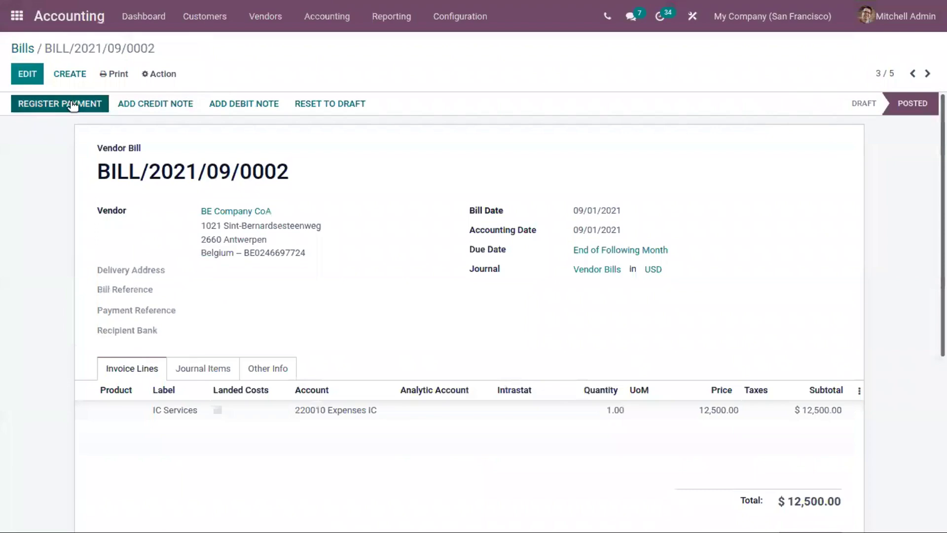
click(72, 103)
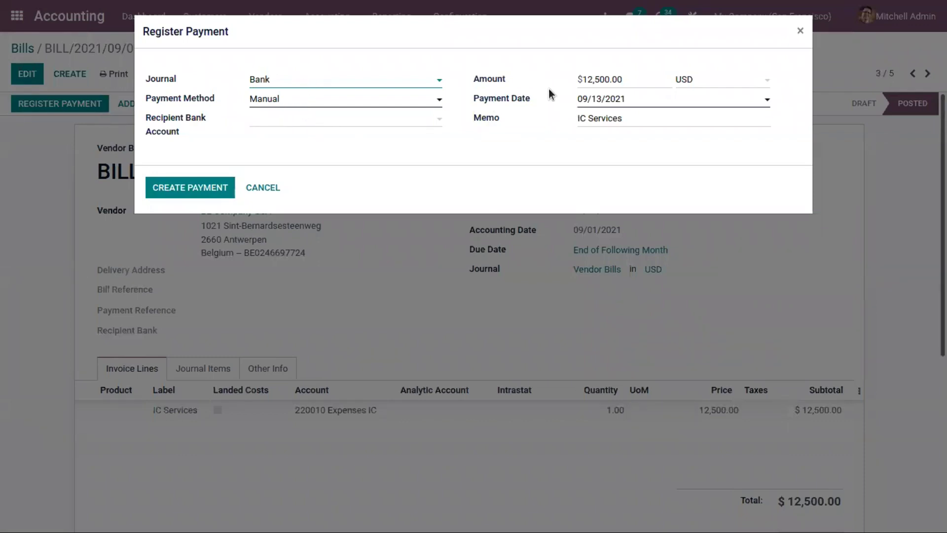
click(584, 98)
click(531, 108)
click(209, 178)
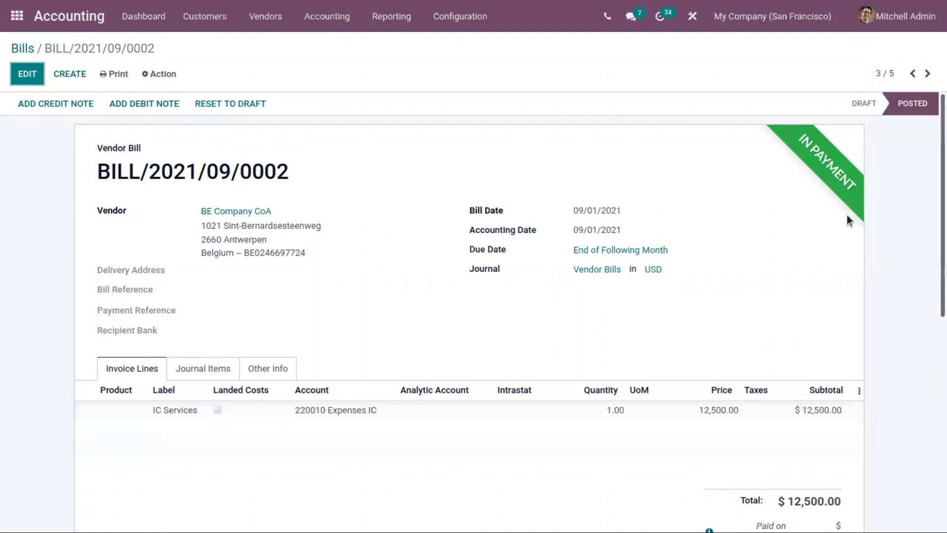
Step: Review the journal items of the paid vendor bill, including its debit and credit accounts
click(212, 366)
scroll(241, 350, down, 4)
scroll(253, 352, down, 1)
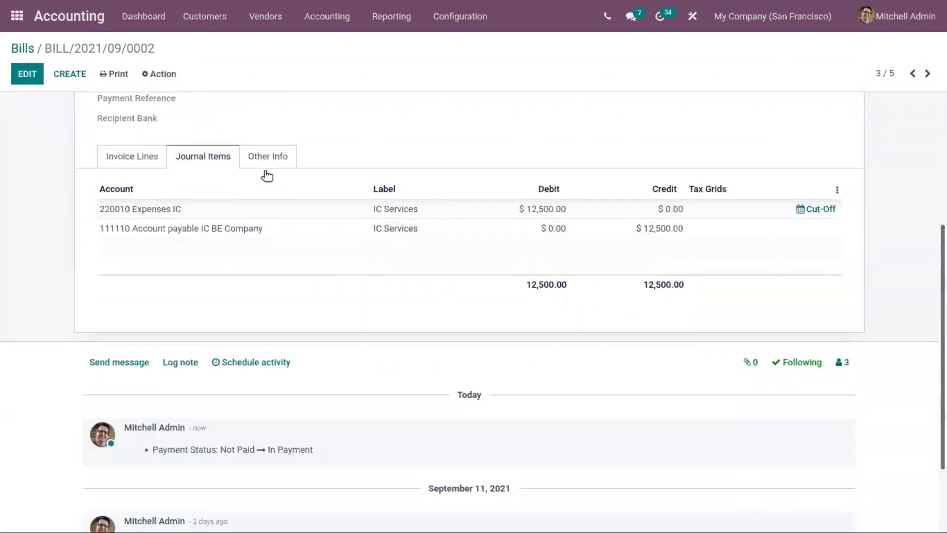
scroll(239, 143, up, 3)
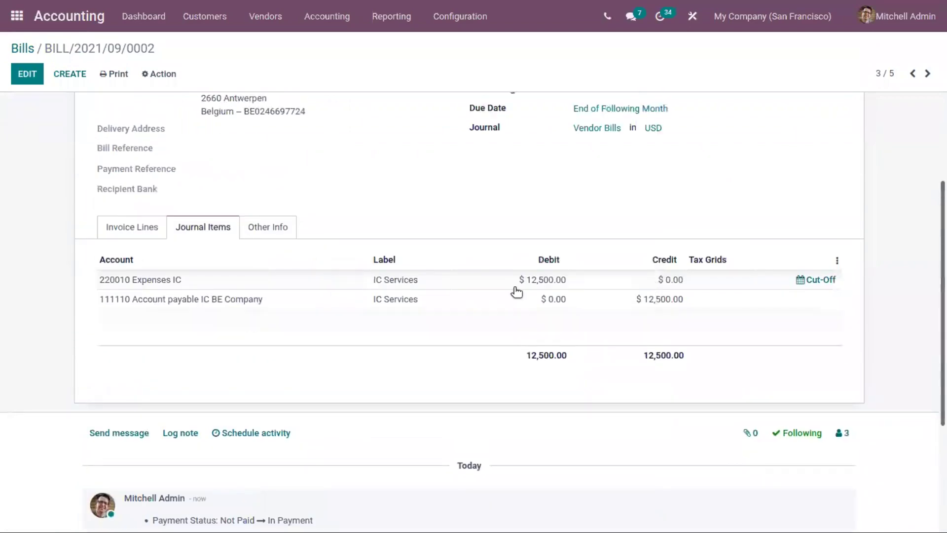
scroll(514, 290, up, 6)
Step: Leave the vendor bill and switch back to the Purchase app
click(15, 49)
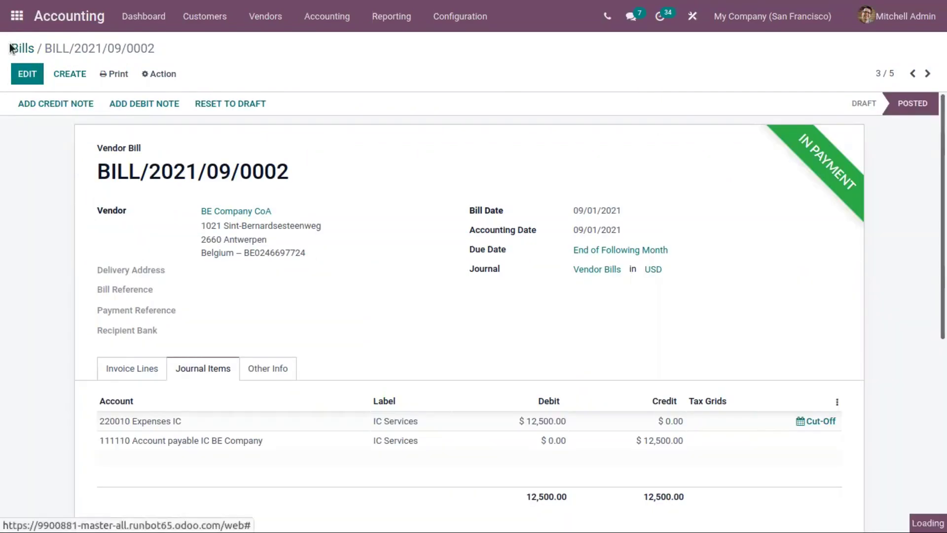
click(16, 16)
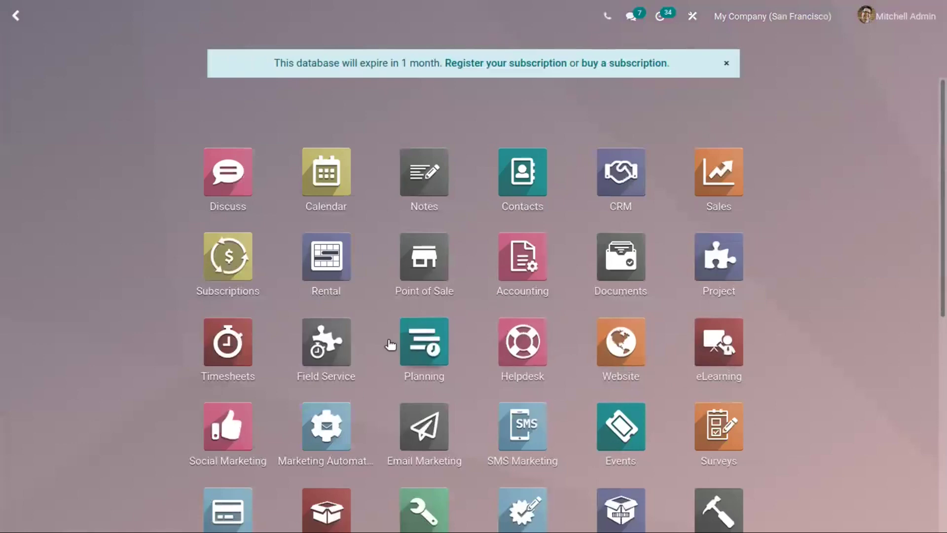
scroll(296, 336, down, 4)
click(207, 277)
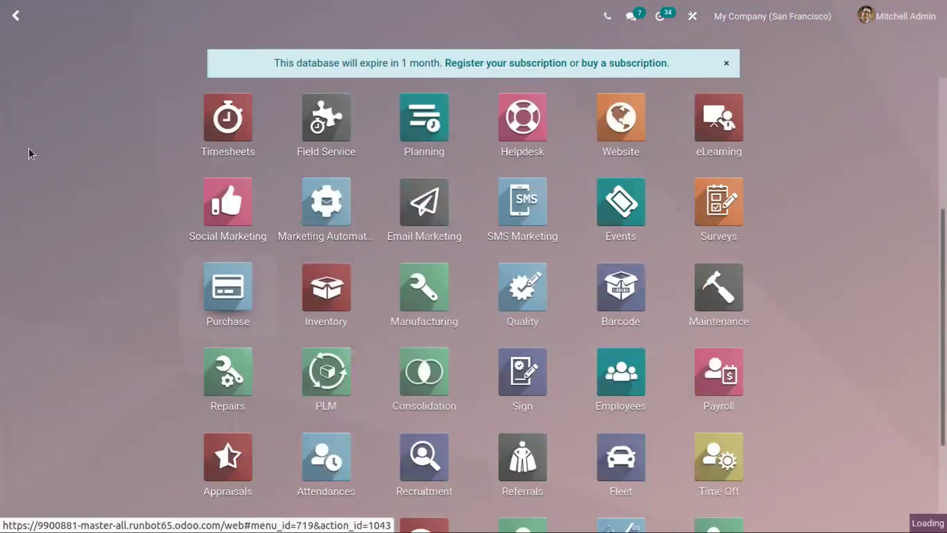